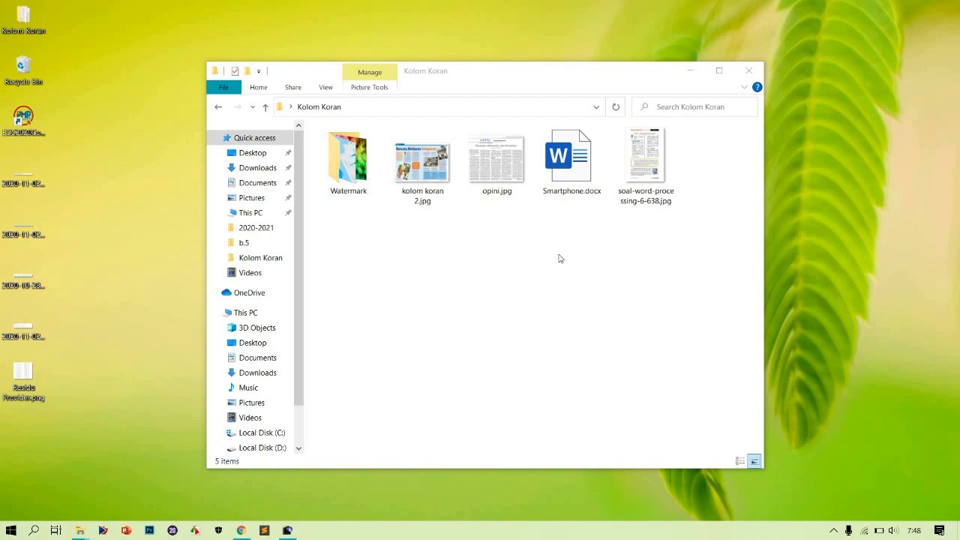
Preview the newspaper-column example images one after another, then close the image viewer
double_click(422, 169)
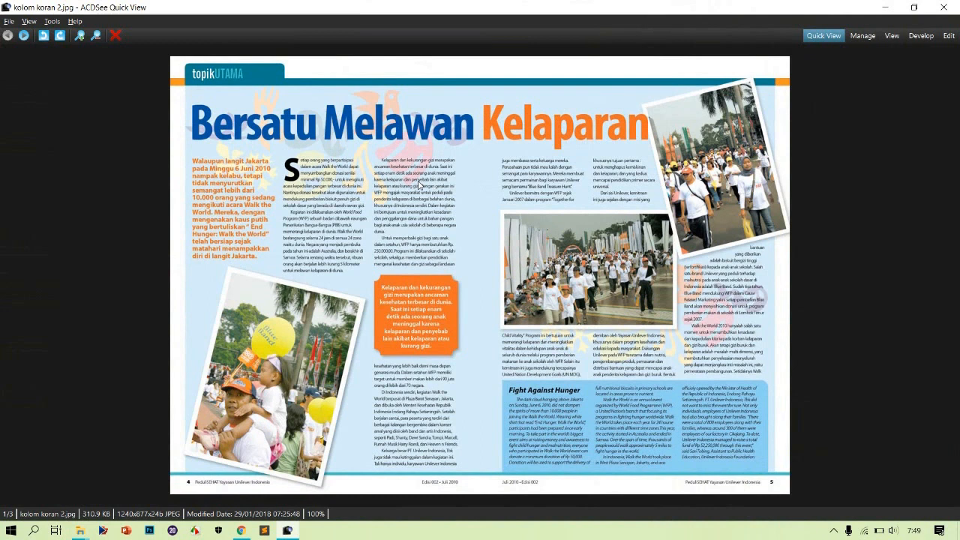
key("Right")
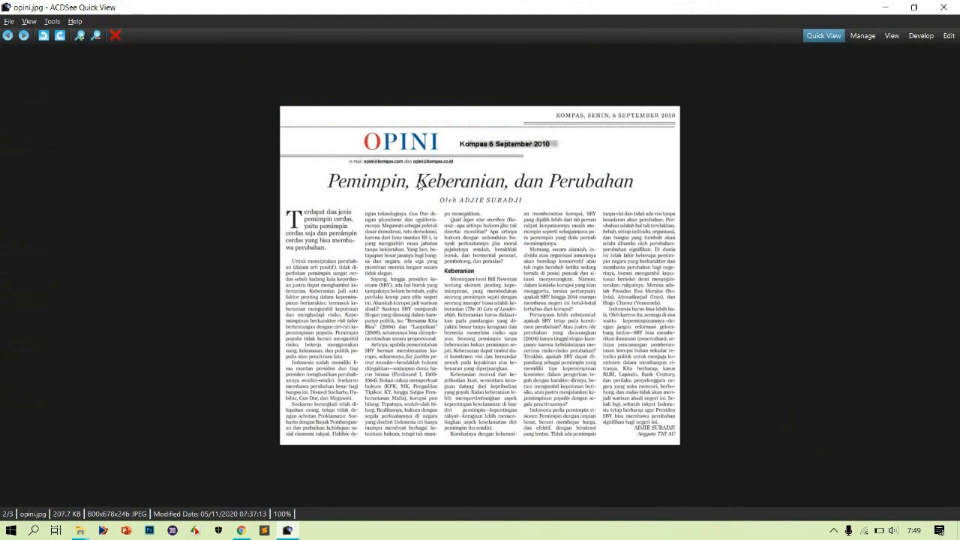
key("Right")
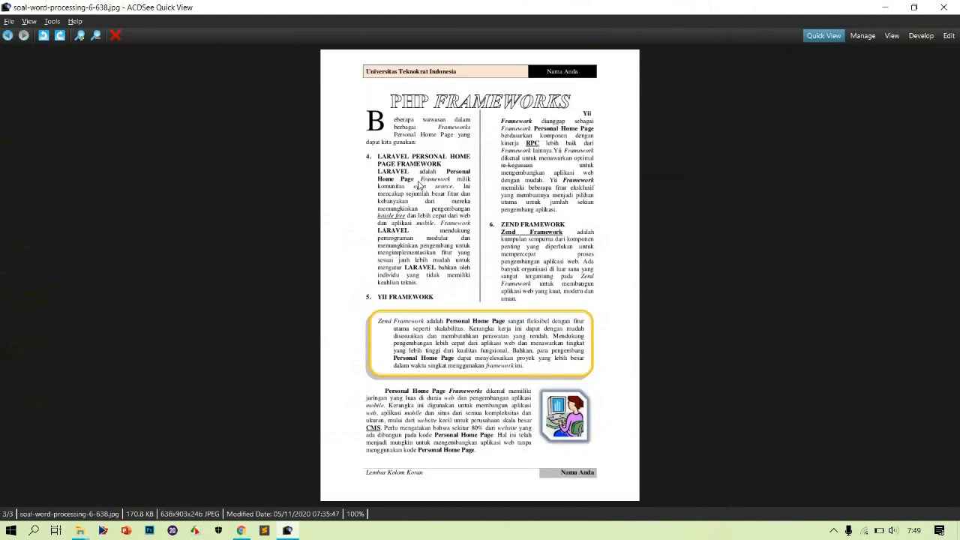
key("Right")
left_click(945, 7)
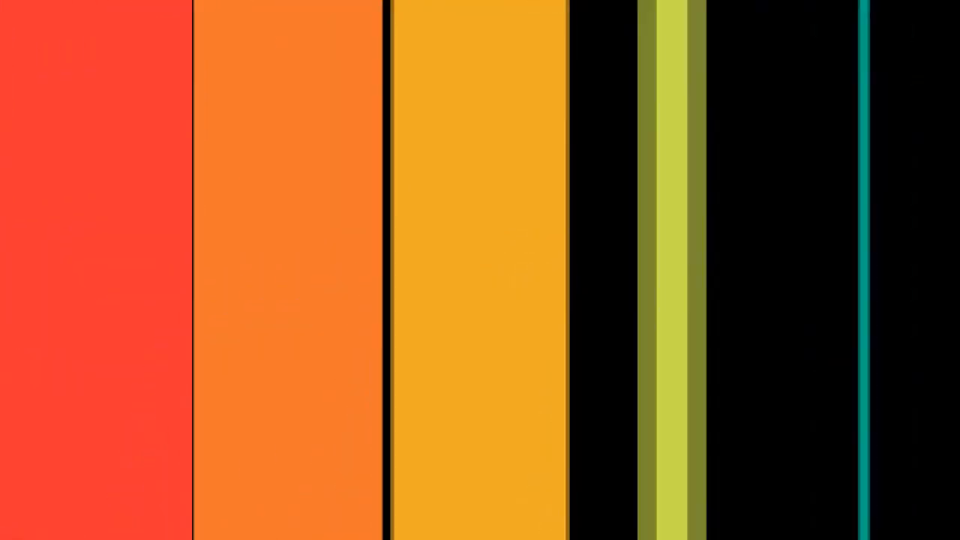
Open Smartphone.docx in Word and zoom the page to 120%
double_click(569, 182)
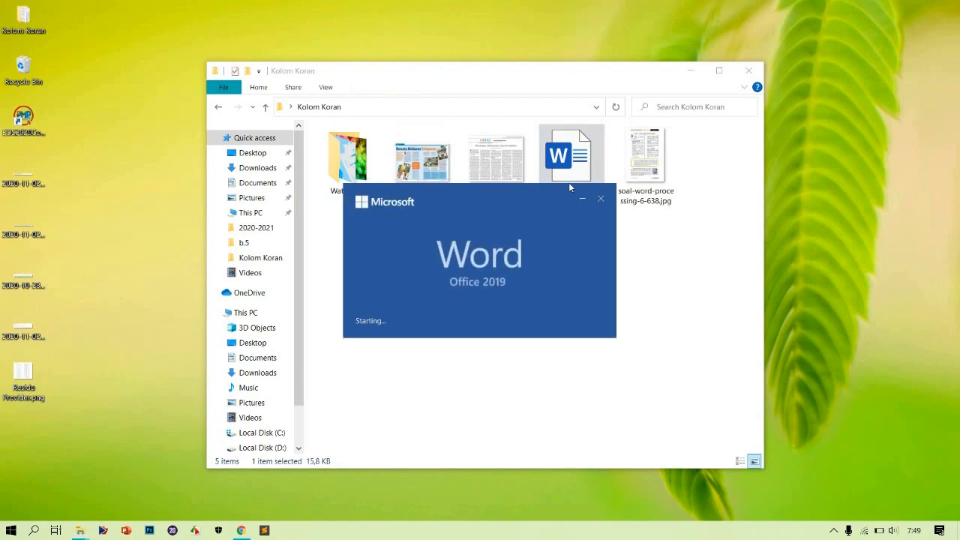
scroll(480, 290, "down", 3)
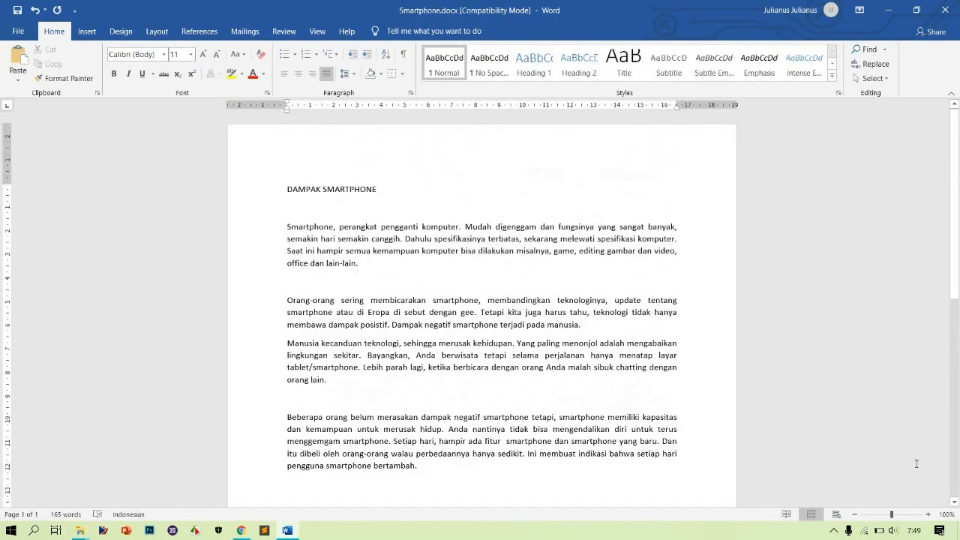
left_click(928, 515)
left_click(928, 515)
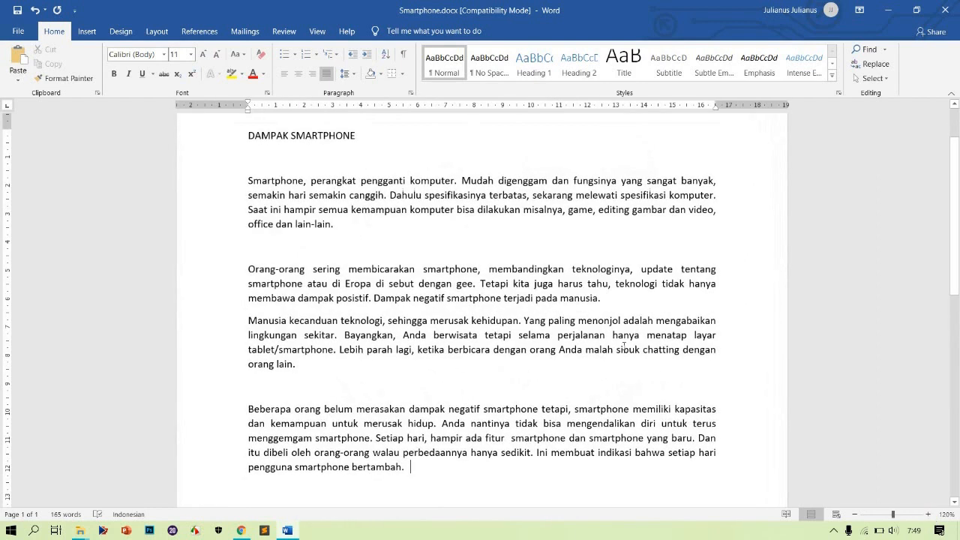
scroll(624, 347, "down", 3)
scroll(623, 346, "up", 2)
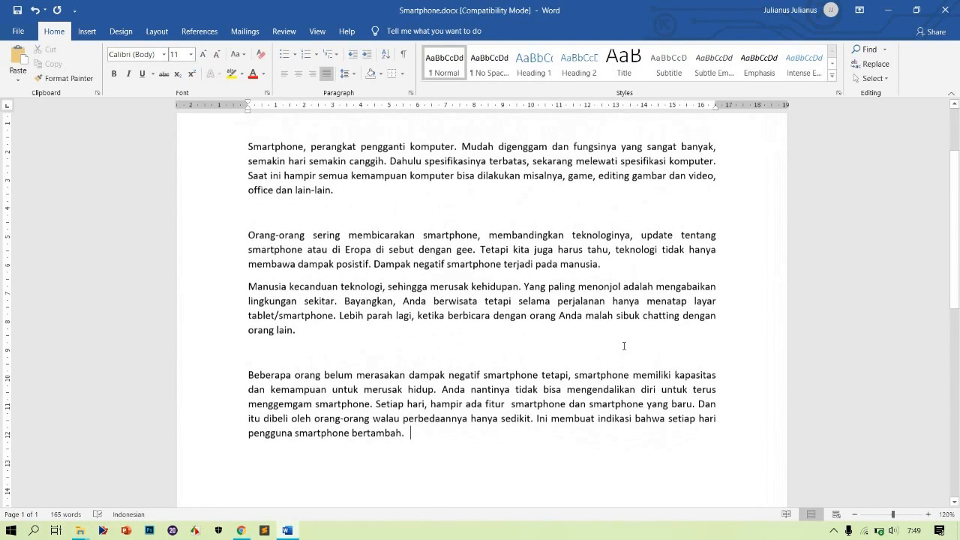
left_click(294, 354)
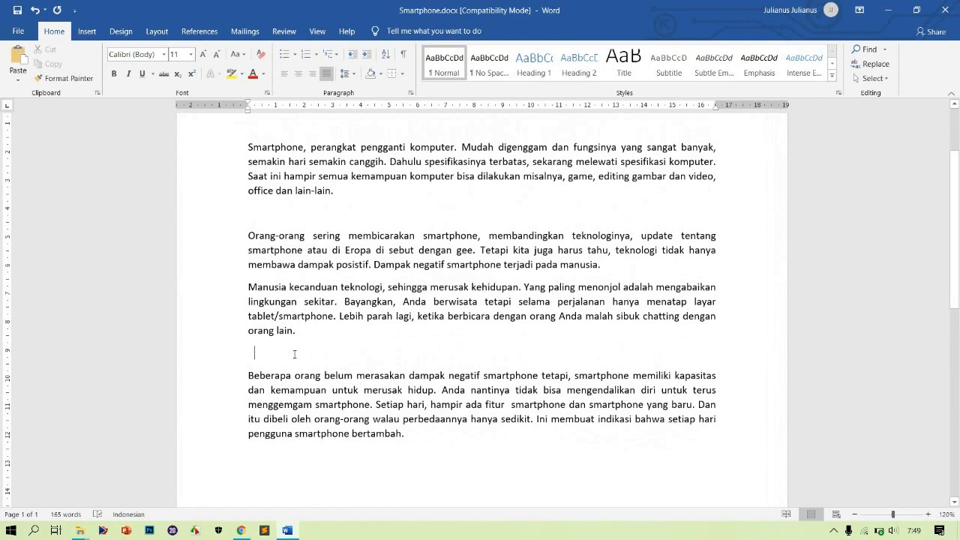
scroll(295, 354, "up", 4)
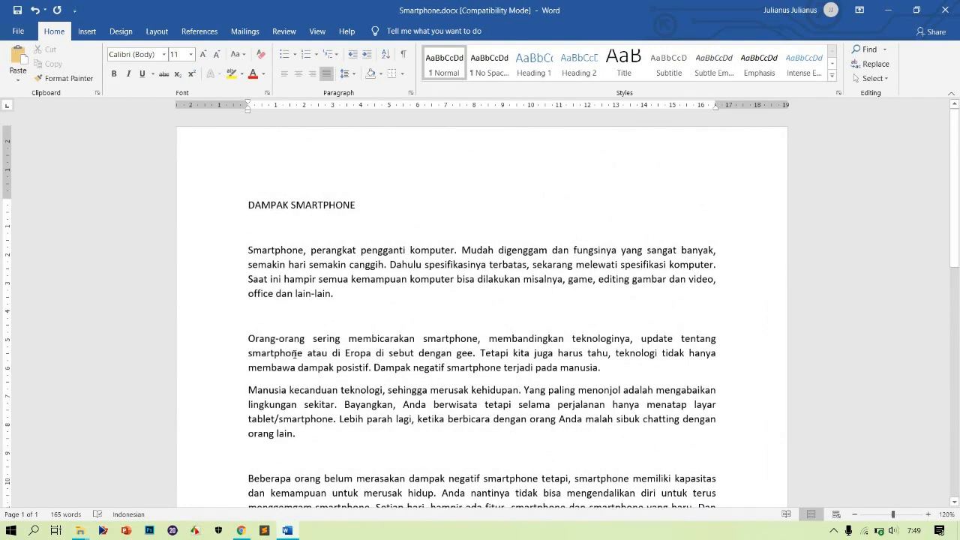
scroll(202, 261, "down", 5)
scroll(201, 261, "up", 5)
Select the first body paragraph and split it into two columns
left_click(202, 259)
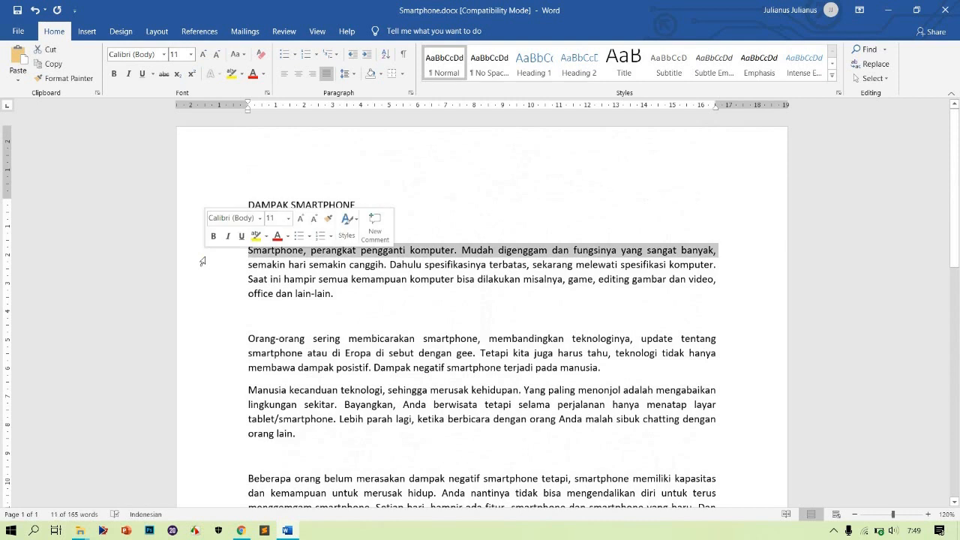
left_click_drag(202, 261, 201, 298)
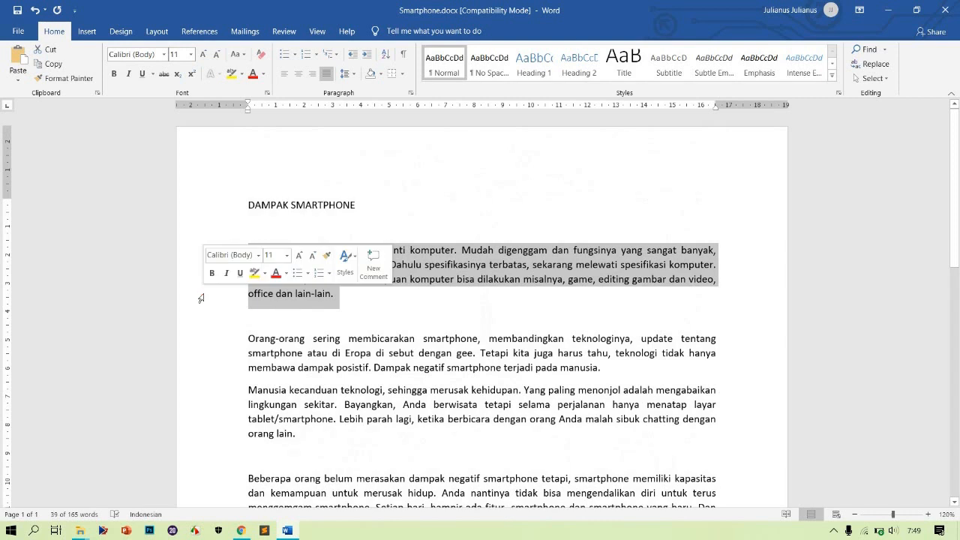
left_click(158, 32)
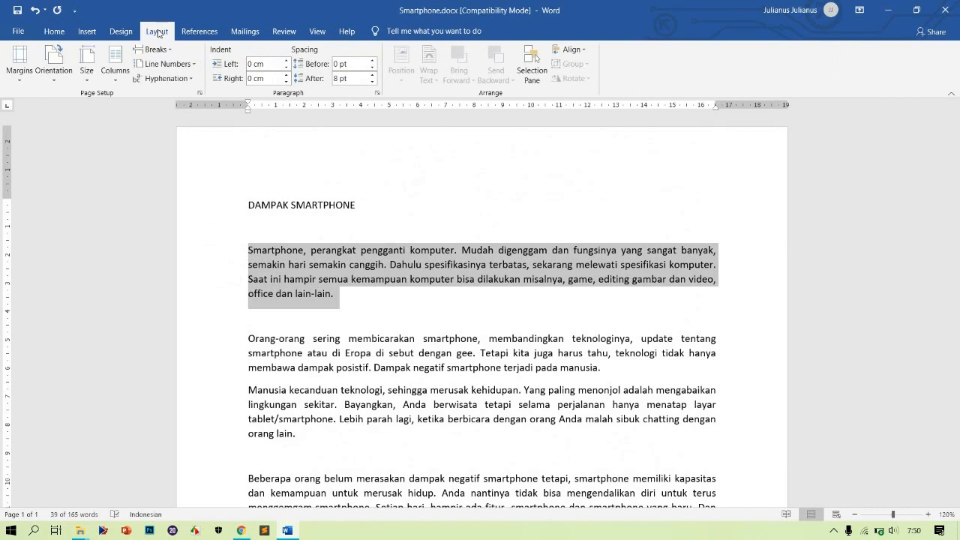
left_click(115, 75)
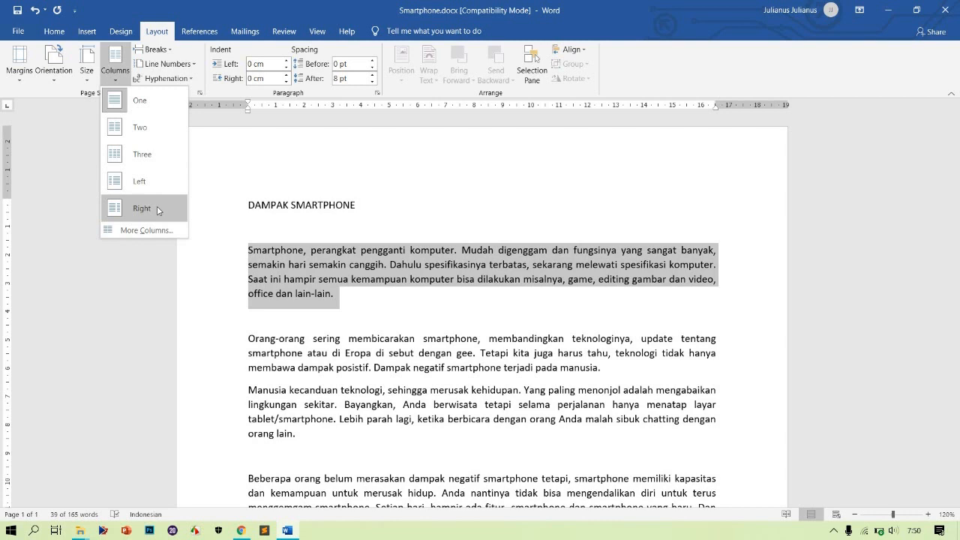
left_click(152, 135)
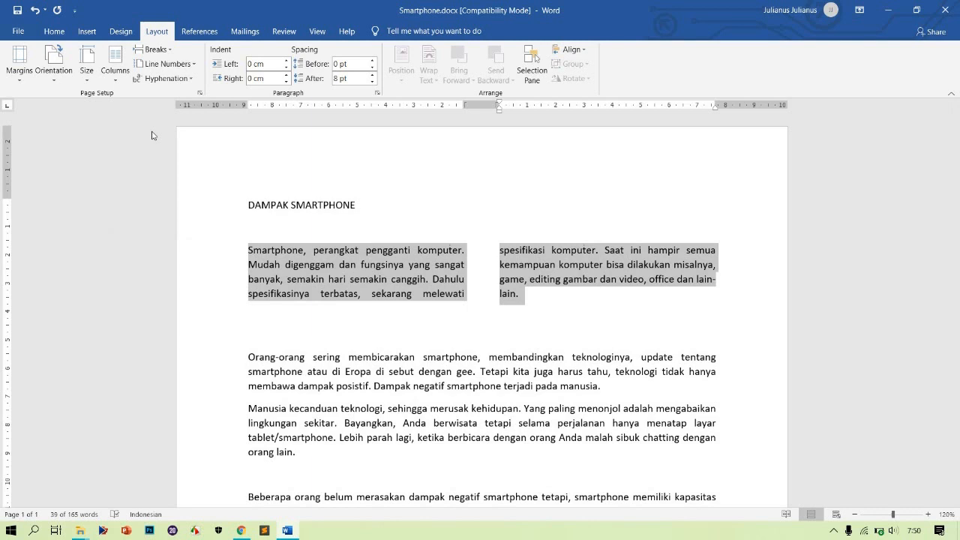
Select the second paragraph and split it into three columns
double_click(204, 339)
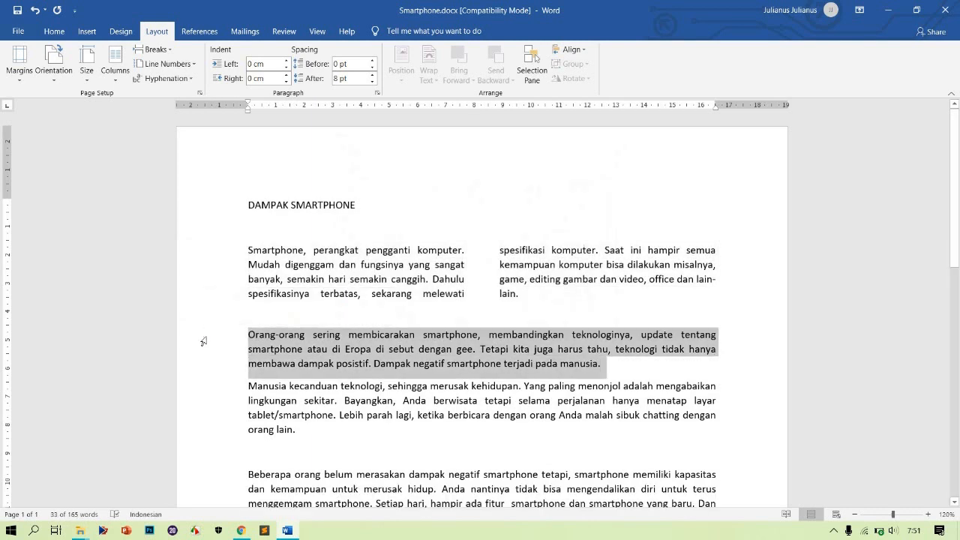
left_click(115, 66)
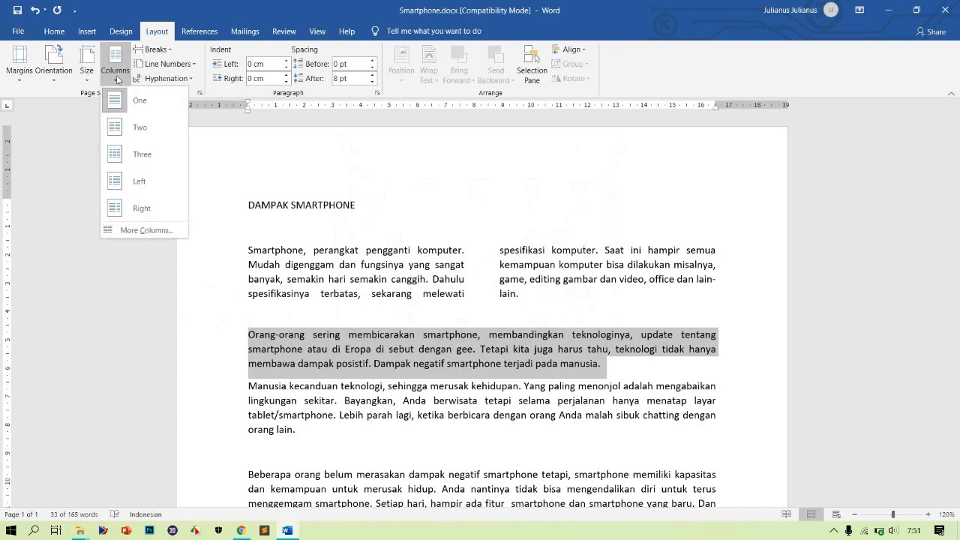
left_click(146, 160)
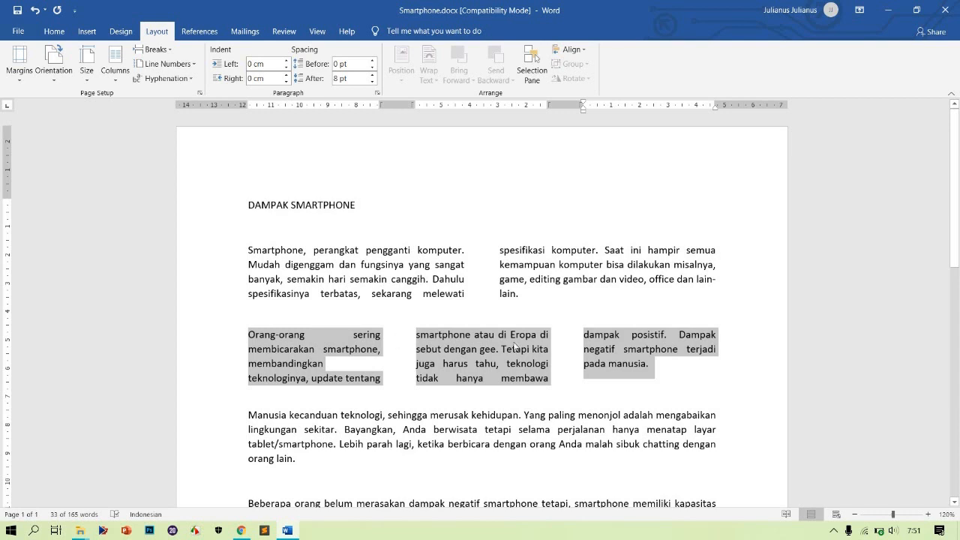
Select the third paragraph and apply the Left column preset to it
left_click(373, 372)
scroll(374, 371, "down", 3)
left_click(201, 282)
double_click(201, 282)
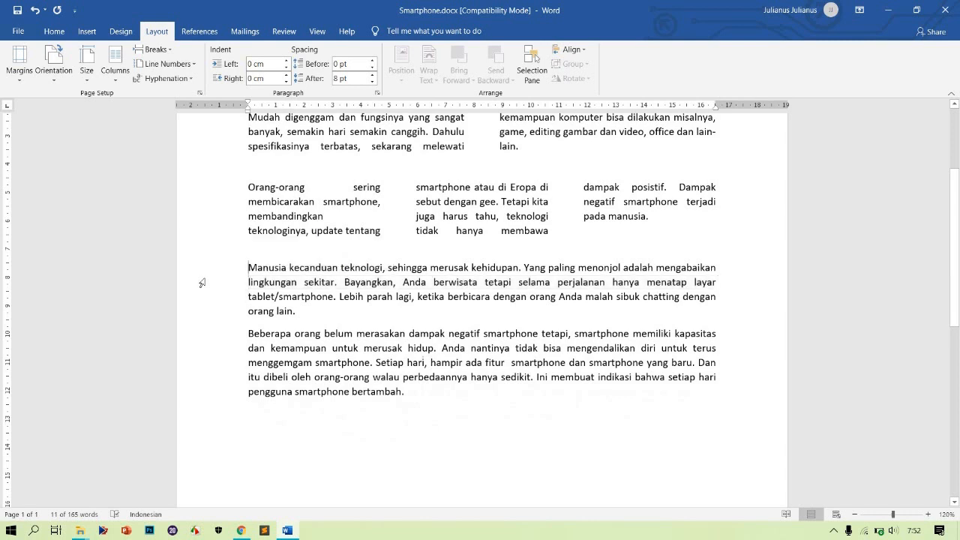
left_click(126, 75)
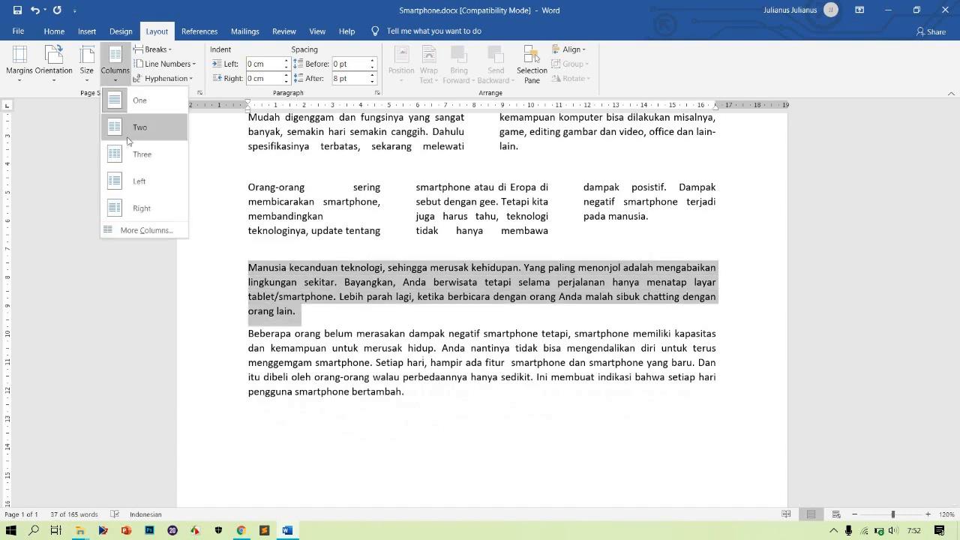
left_click(127, 181)
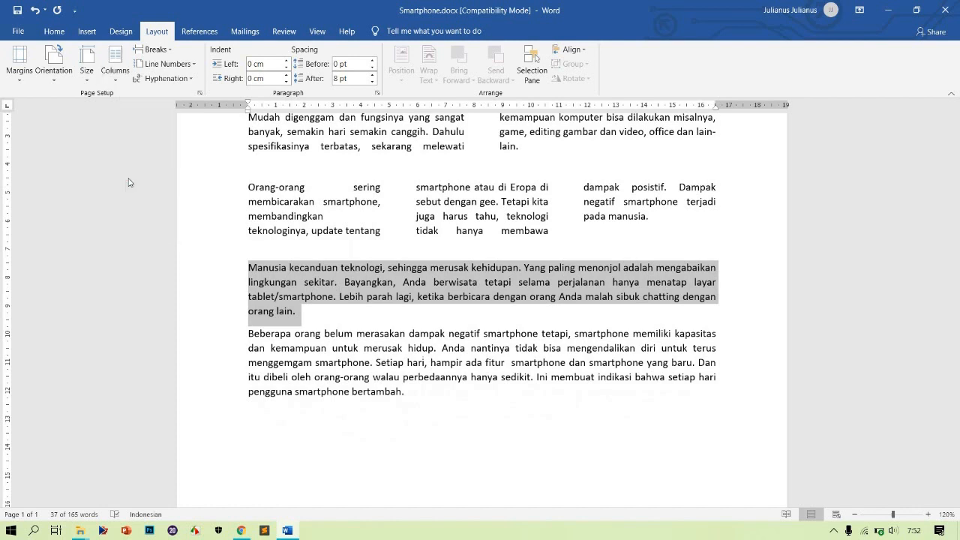
Select the last paragraph and apply the Right column preset to it
left_click(216, 357)
key("shift+Down")
key("shift+Down")
key("shift+Down")
key("shift+Down")
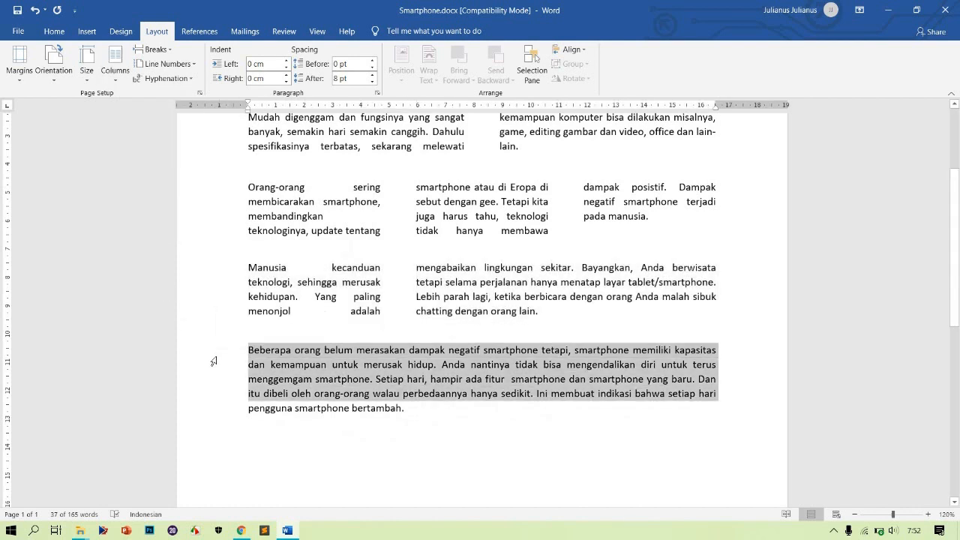
left_click(115, 61)
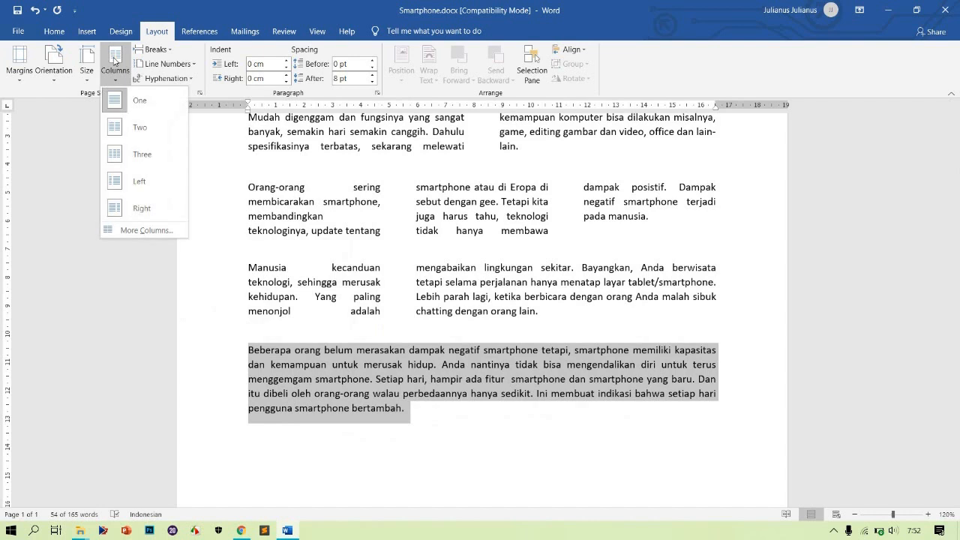
left_click(142, 210)
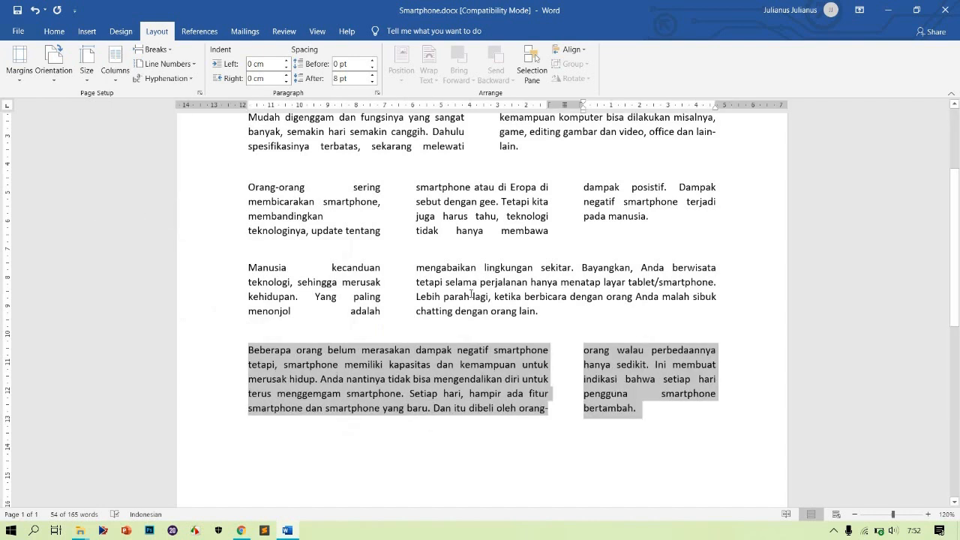
scroll(471, 294, "up", 2)
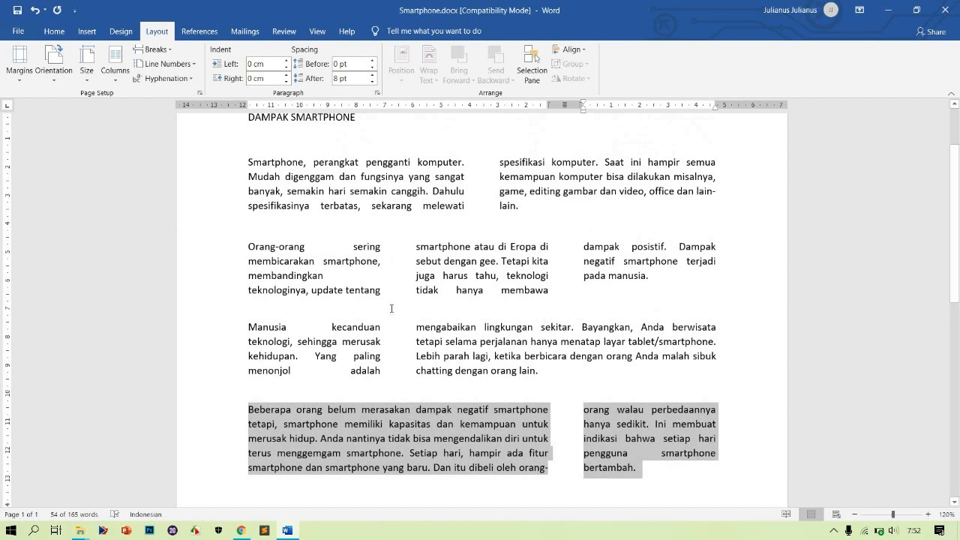
left_click(391, 261)
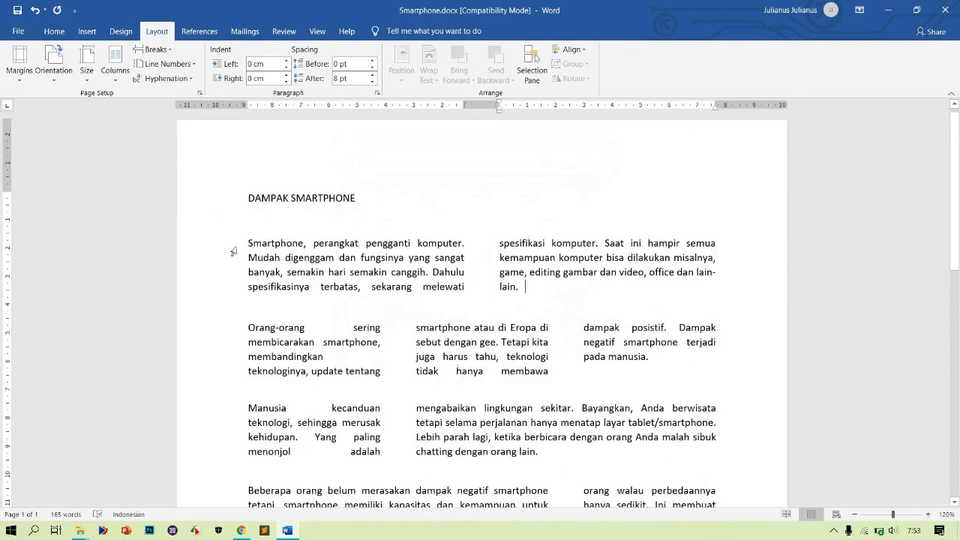
Reformat the first paragraph into 4 columns with a line between them through the full Columns dialog
left_click(247, 242)
key("shift+Down")
key("shift+Down")
key("shift+Down")
key("shift+Down")
key("shift+Down")
key("shift+Down")
key("shift+Down")
key("shift+Down")
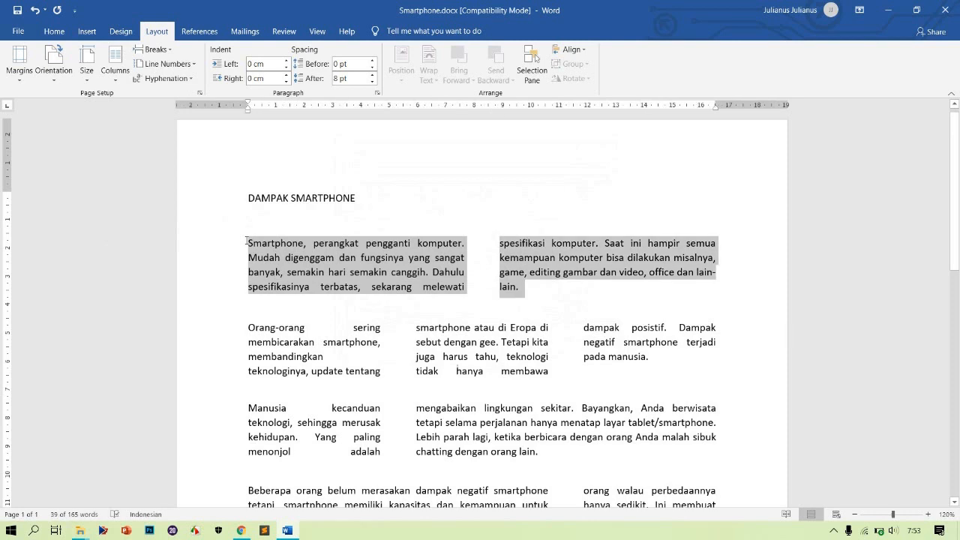
key("shift+Left")
key("shift+Left")
key("shift+Right")
key("shift+Right")
key("shift+Left")
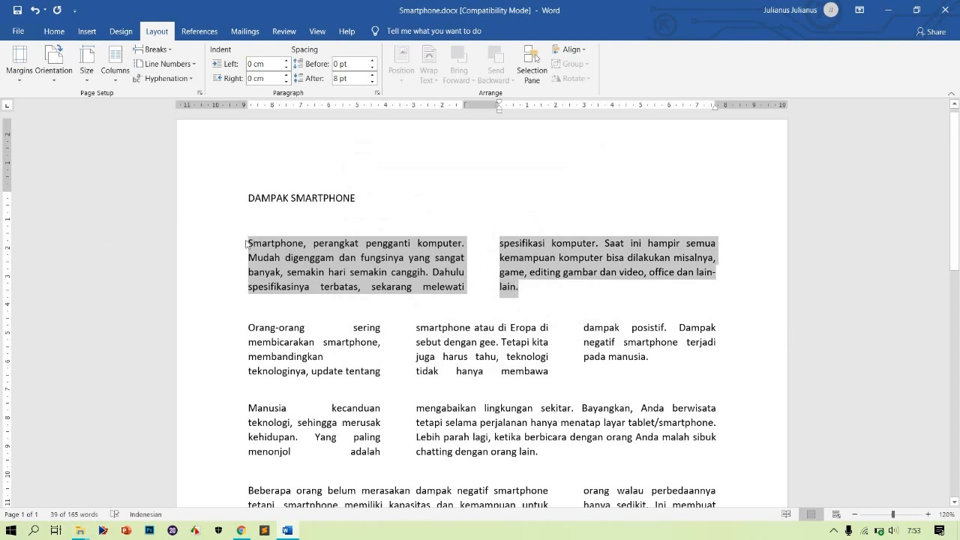
left_click(115, 66)
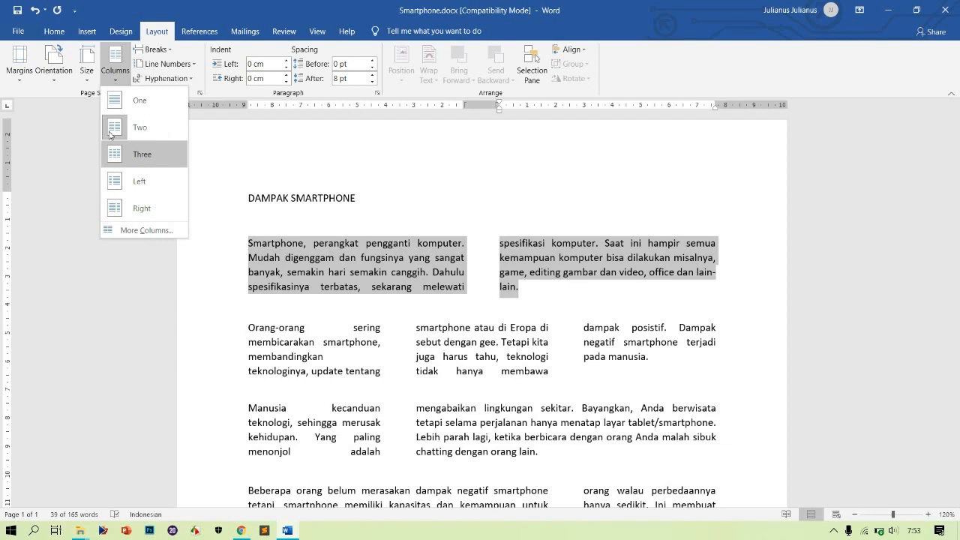
left_click(129, 231)
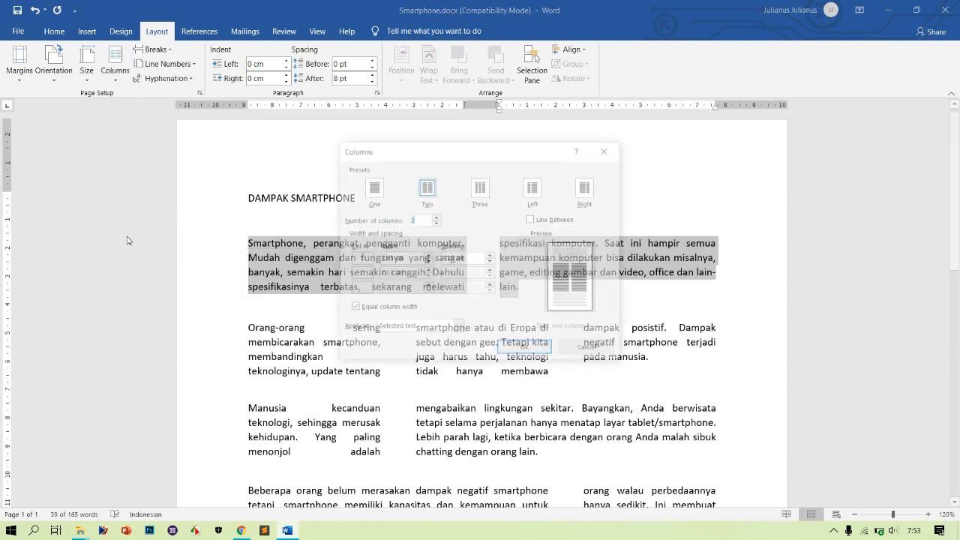
left_click(420, 220)
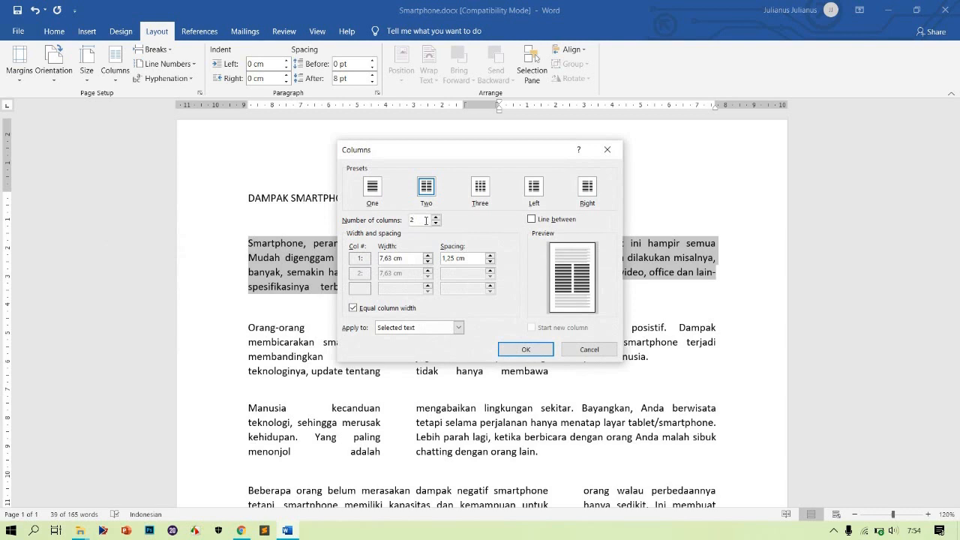
left_click_drag(501, 152, 698, 170)
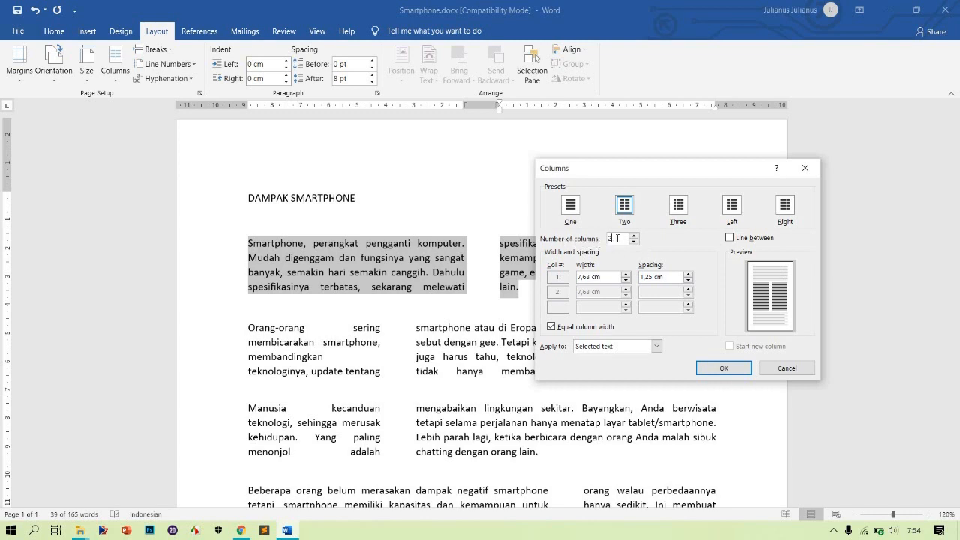
key("BackSpace")
type("4")
left_click(730, 238)
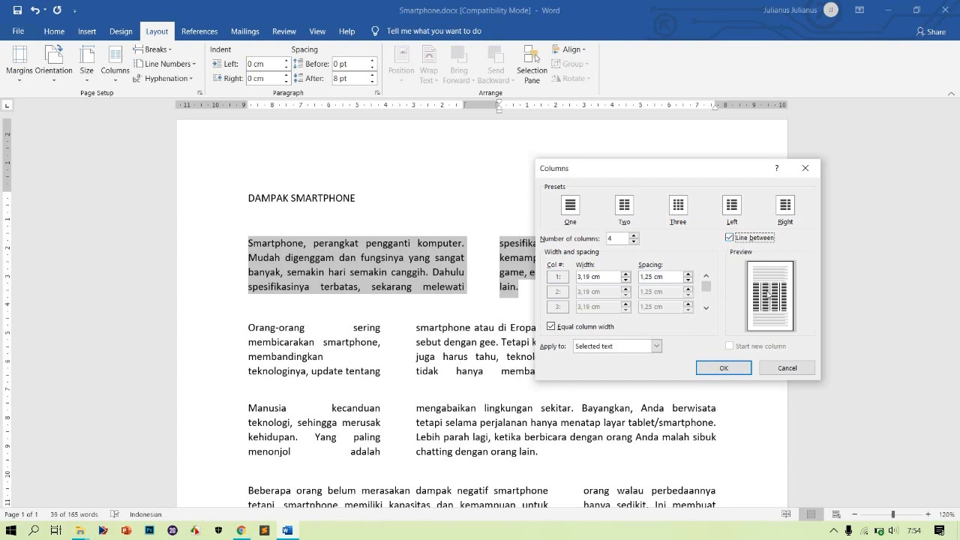
left_click(725, 367)
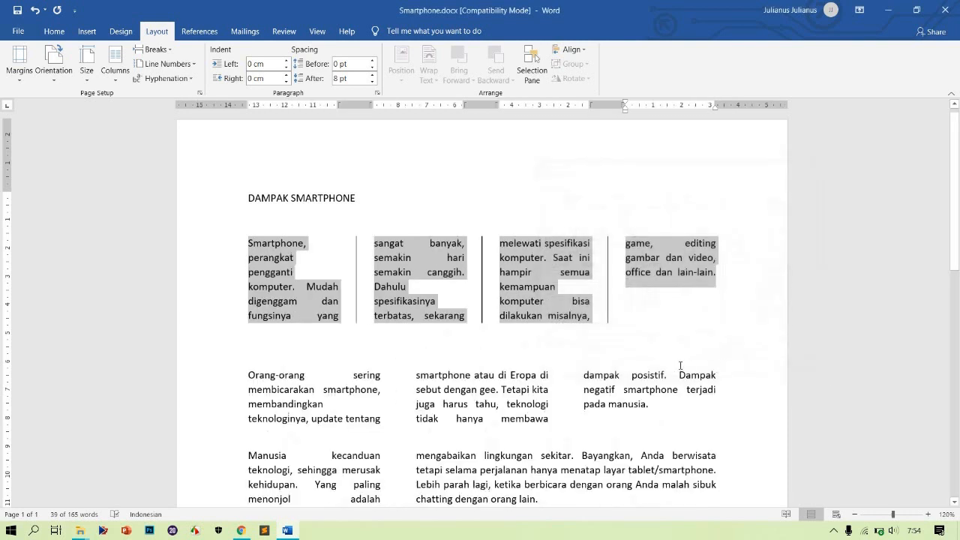
left_click(412, 334)
scroll(412, 335, "down", 3)
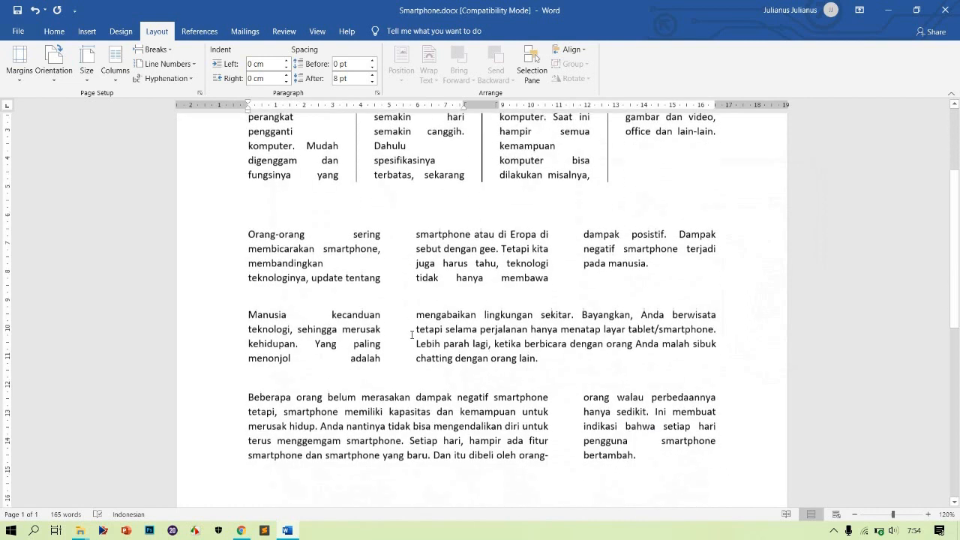
scroll(412, 334, "up", 1)
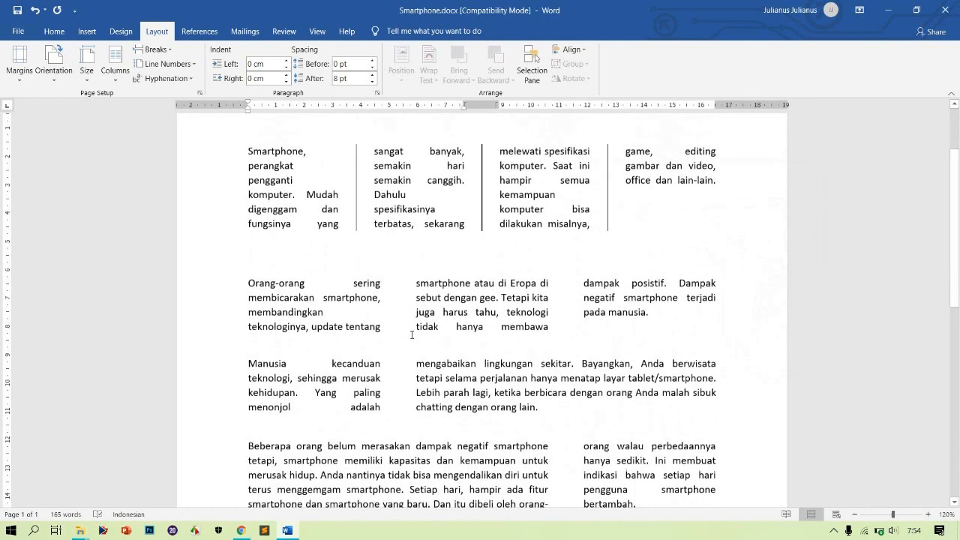
Select the last paragraph and widen the spacing between its columns in the Columns dialog
scroll(375, 411, "down", 2)
triple_click(375, 411)
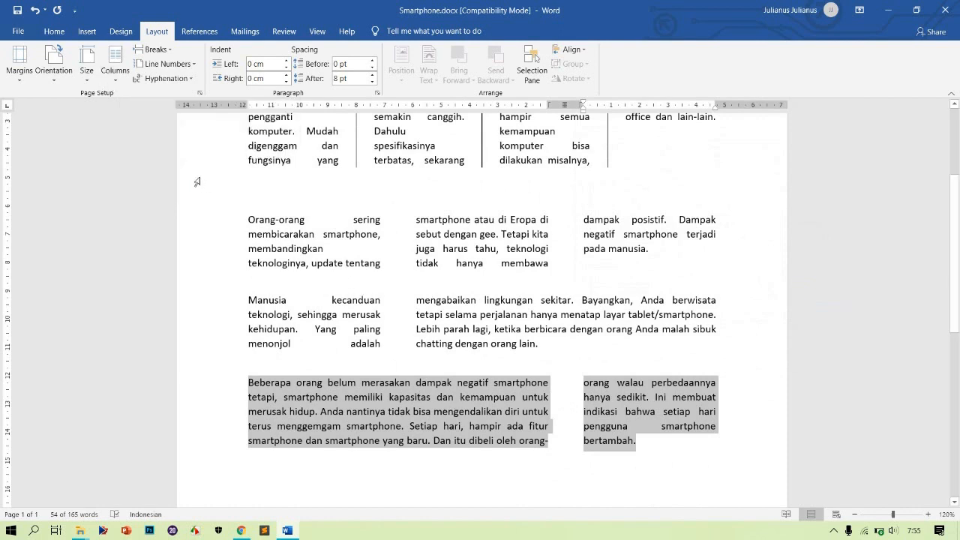
left_click(116, 75)
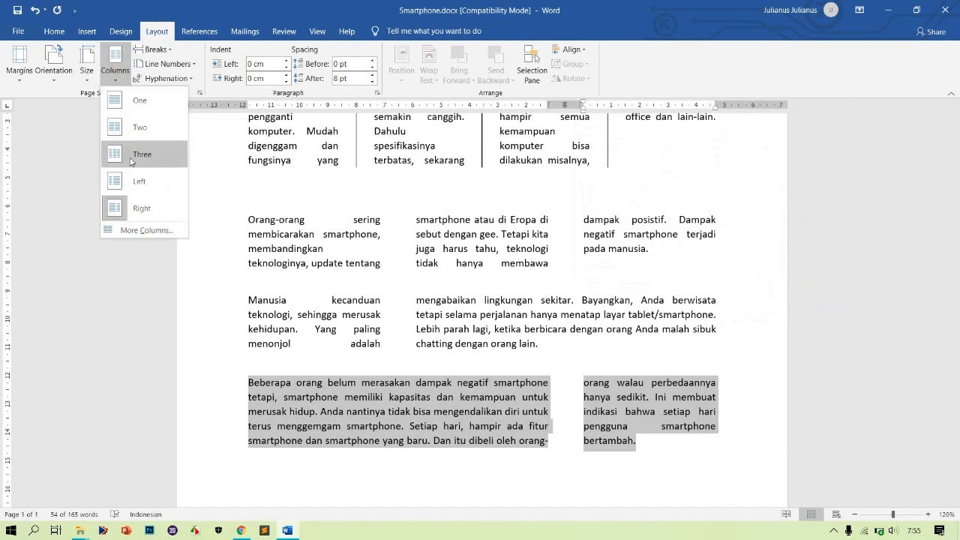
left_click(136, 233)
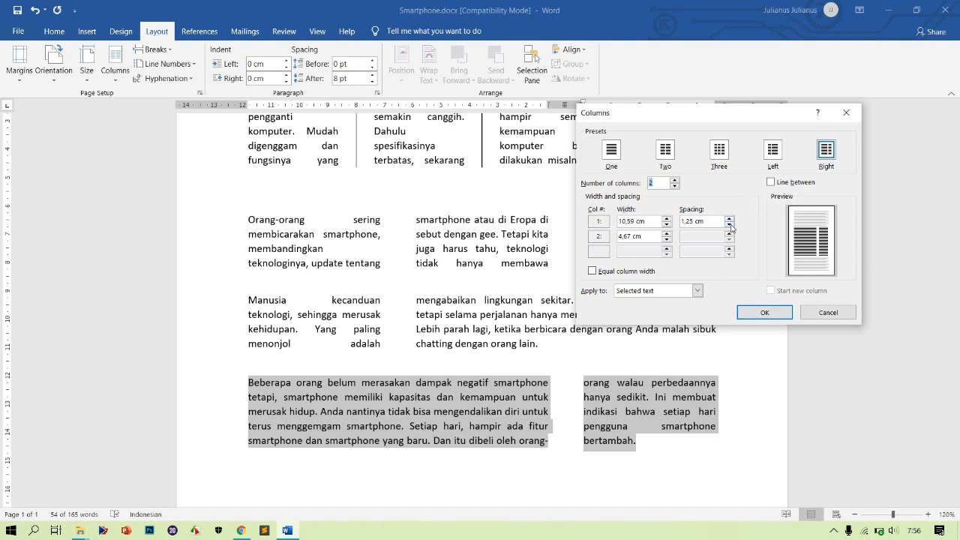
left_click(729, 225)
left_click(729, 224)
left_click(729, 224)
left_click(729, 225)
left_click(729, 224)
left_click(729, 224)
left_click(729, 224)
left_click(764, 313)
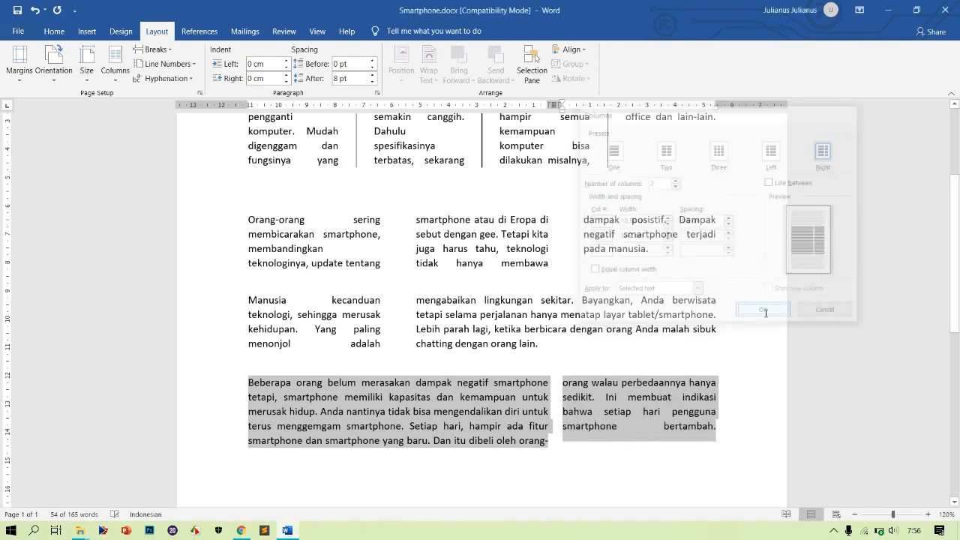
Increase the width of the last paragraph's second column in the Columns dialog
left_click(91, 80)
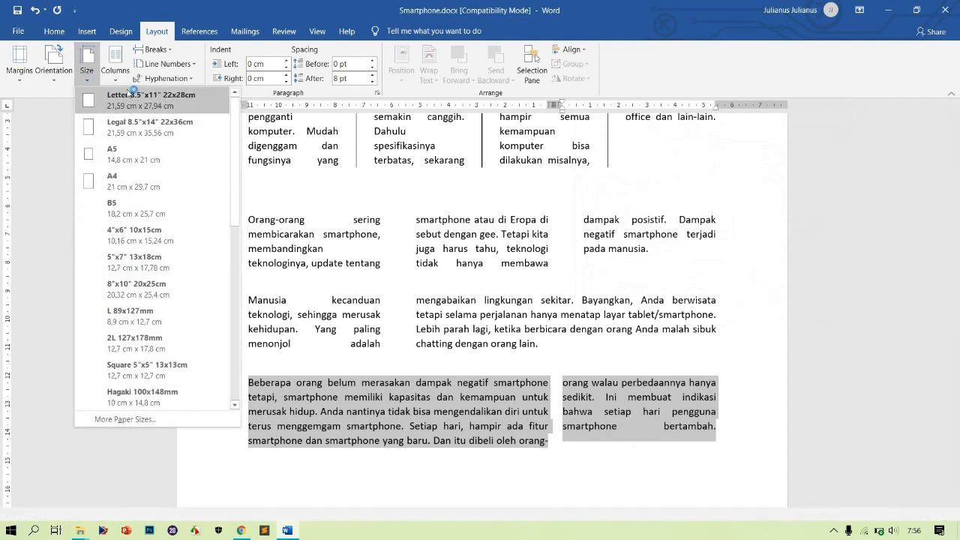
left_click(115, 81)
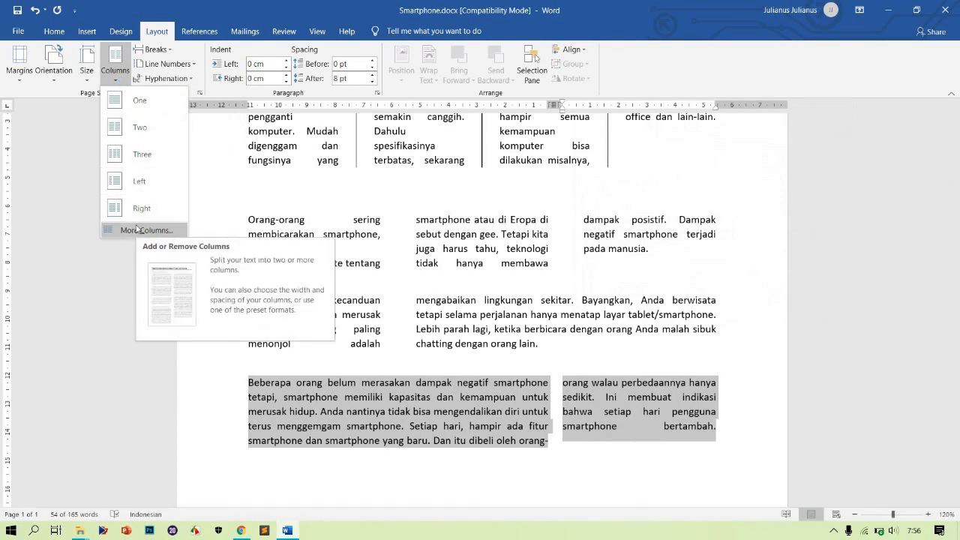
left_click(143, 230)
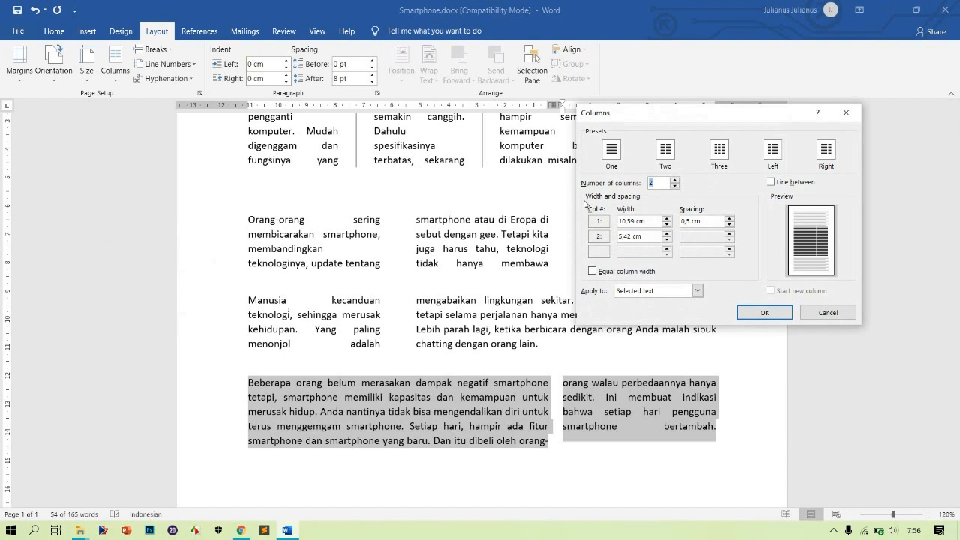
left_click(649, 220)
left_click(649, 237)
left_click(666, 239)
left_click(666, 239)
left_click(666, 239)
left_click(666, 240)
left_click(666, 239)
left_click(666, 239)
left_click(666, 239)
left_click(666, 239)
left_click(666, 239)
left_click(666, 238)
left_click(666, 238)
left_click(666, 238)
left_click(666, 238)
left_click(666, 239)
left_click(666, 239)
left_click(666, 239)
left_click(755, 309)
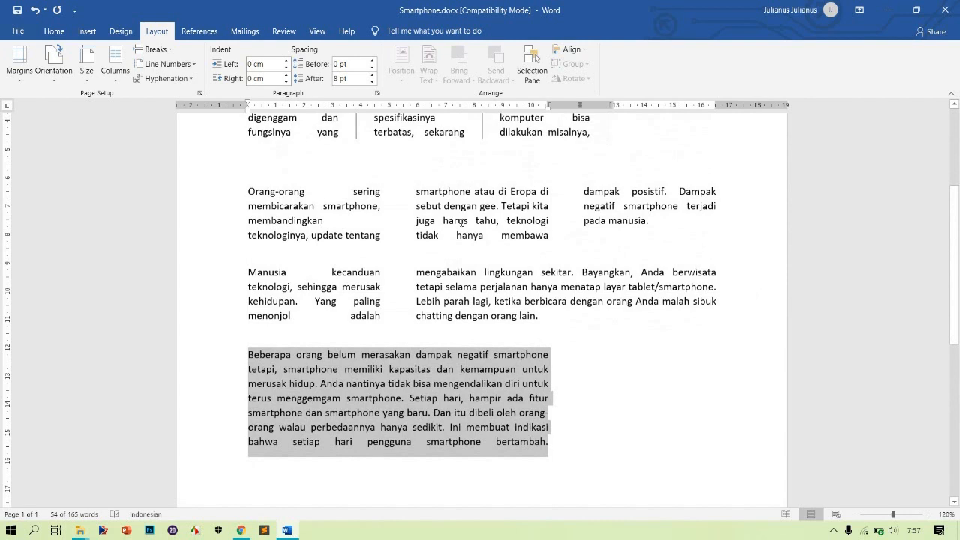
Widen the last paragraph's second column slightly more through the Columns dialog
left_click(118, 84)
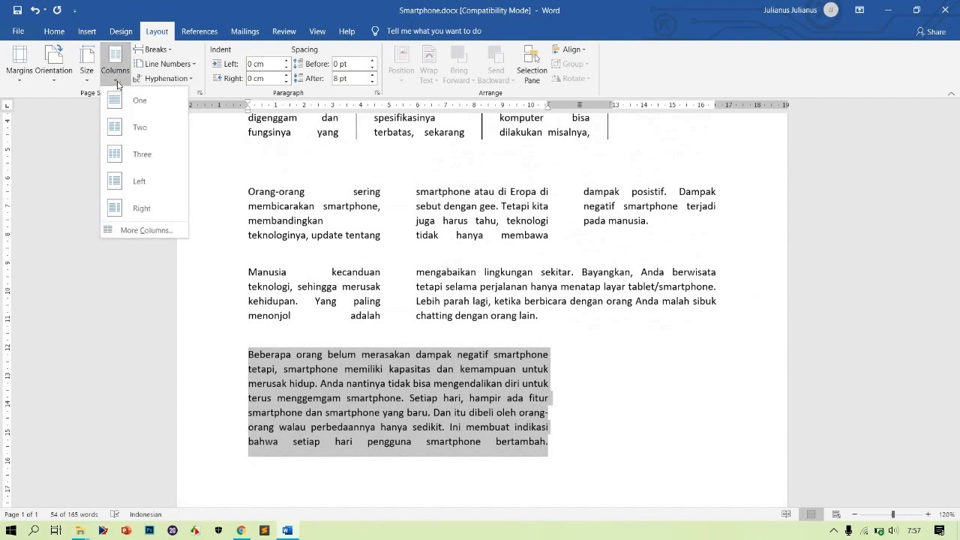
left_click(156, 238)
left_click(155, 234)
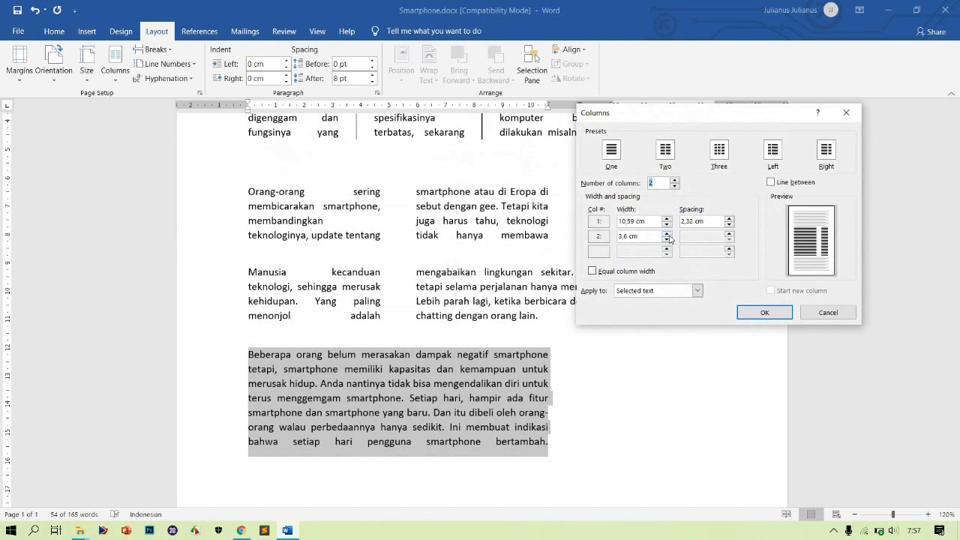
left_click(665, 234)
left_click(665, 233)
left_click(665, 233)
left_click(665, 233)
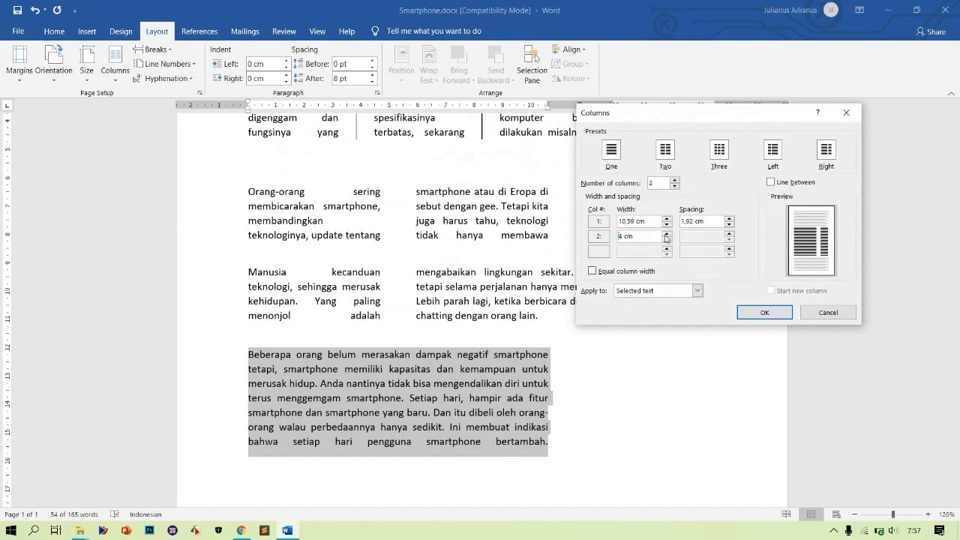
left_click(764, 313)
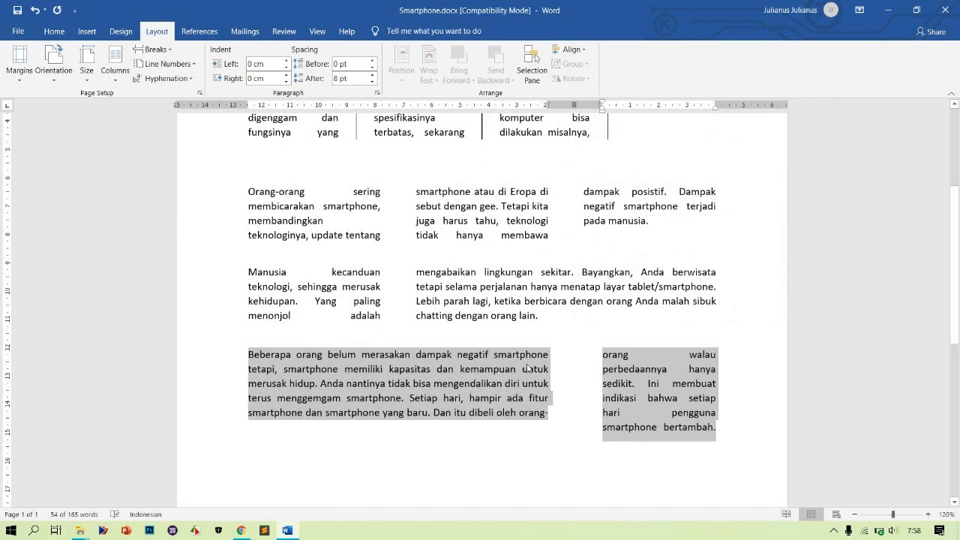
Select the second paragraph and increase its three columns' width slightly in the Columns dialog
left_click(528, 368)
scroll(528, 367, "up", 2)
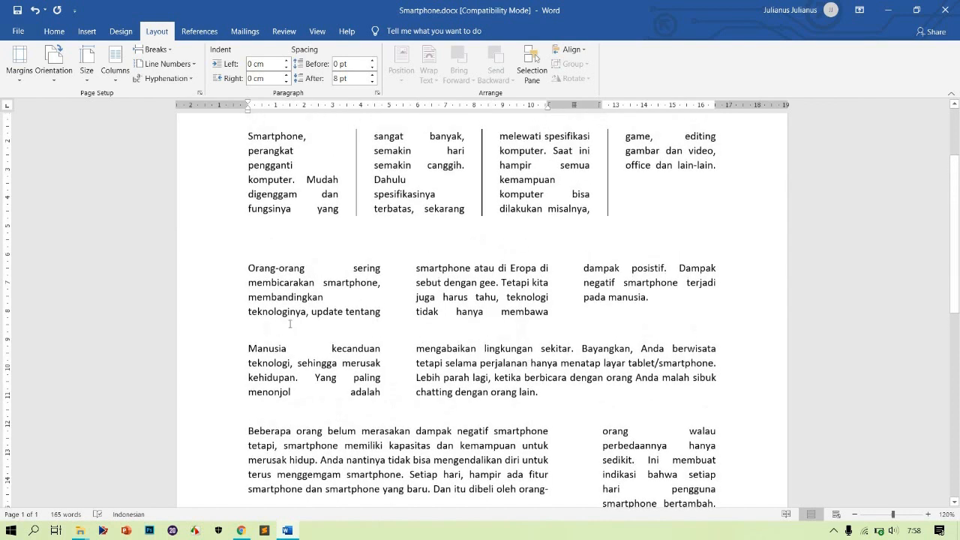
left_click(189, 278)
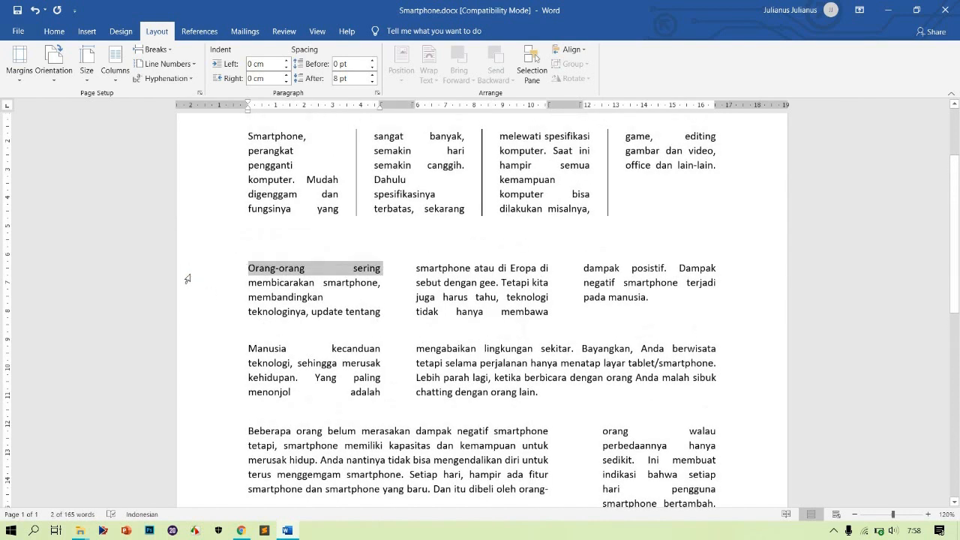
key("shift+Down")
key("shift+Down")
key("shift+Down")
key("shift+Down")
key("shift+Down")
key("shift+Down")
key("shift+Down")
key("shift+Down")
key("shift+Down")
key("shift+Down")
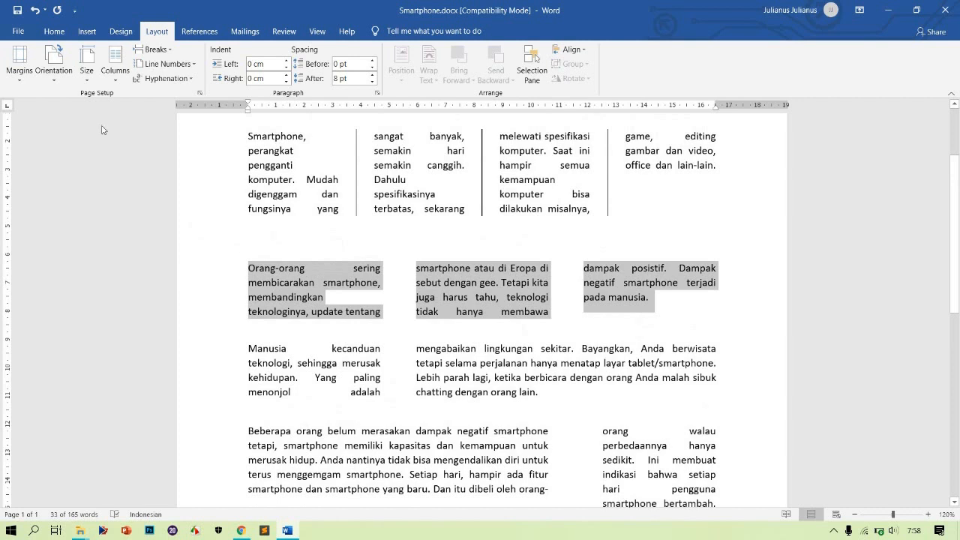
left_click(116, 81)
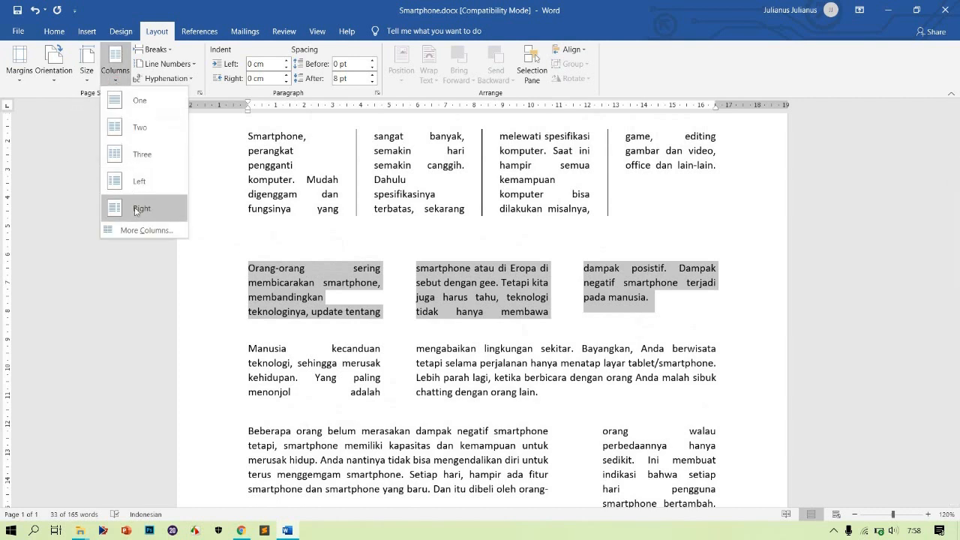
left_click(138, 230)
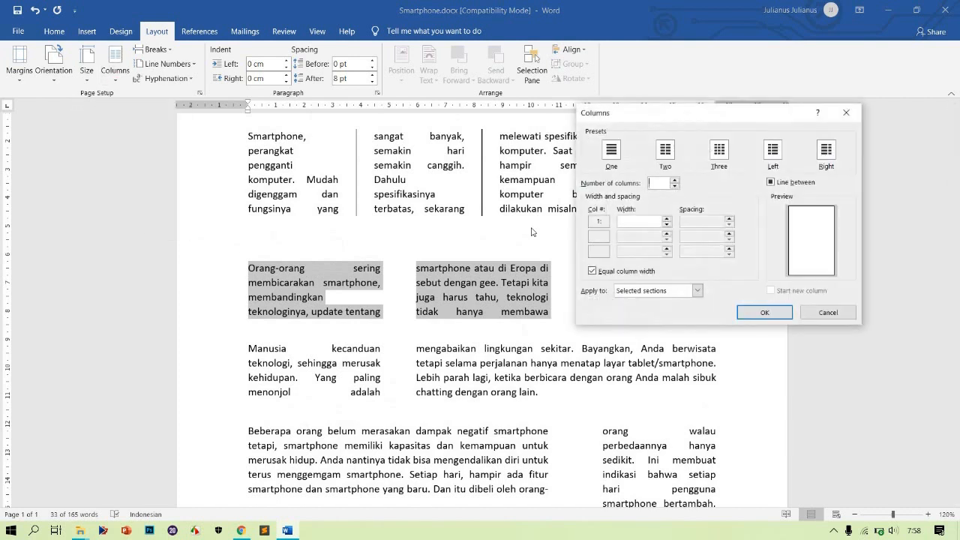
key("Escape")
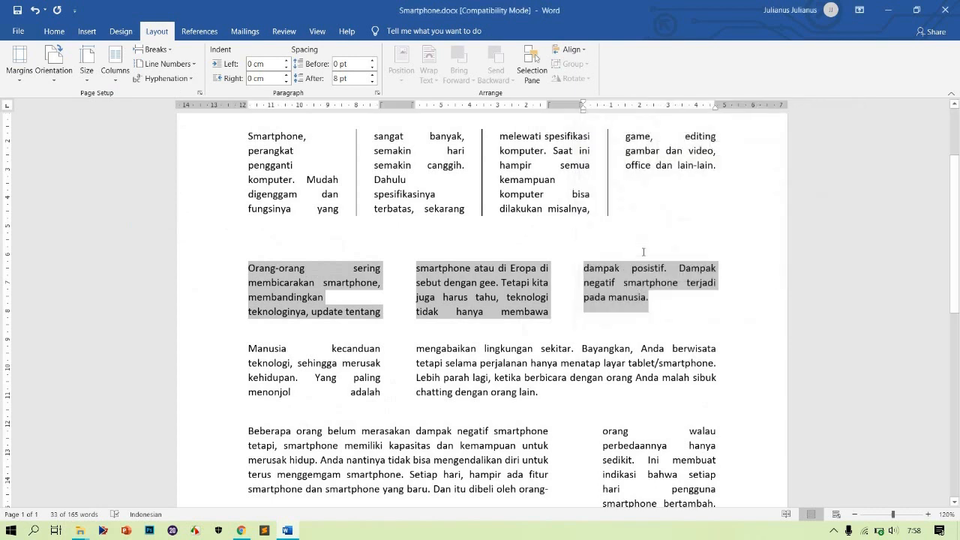
left_click(116, 75)
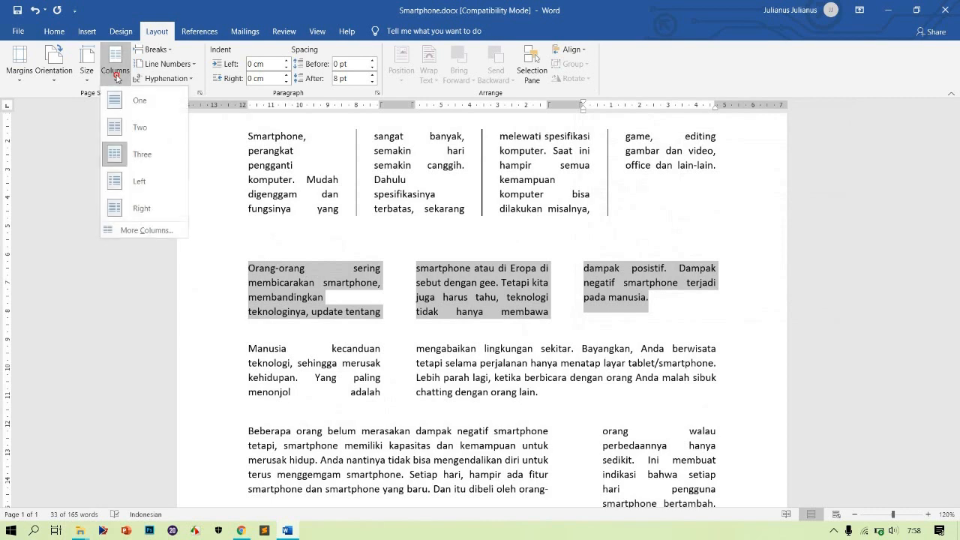
left_click(150, 230)
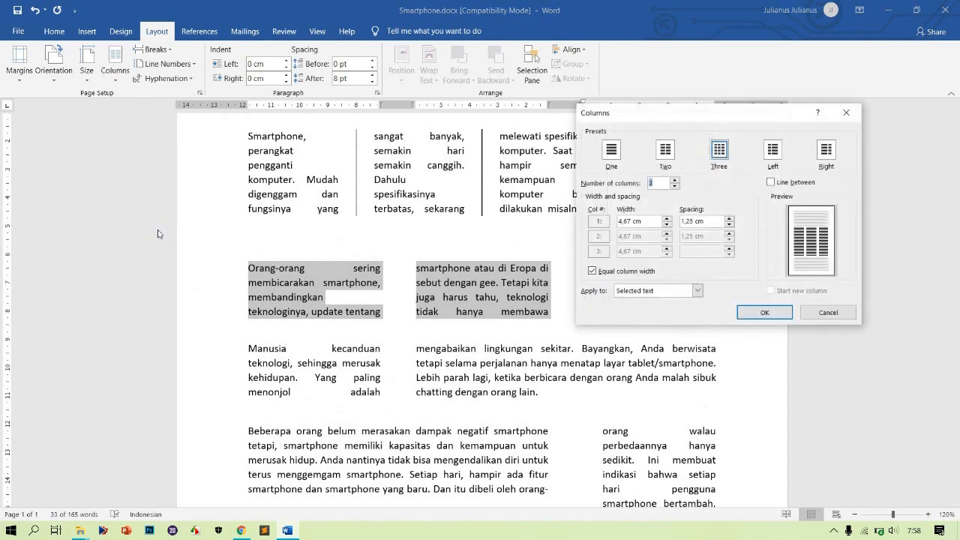
left_click(657, 221)
left_click(666, 226)
left_click(753, 313)
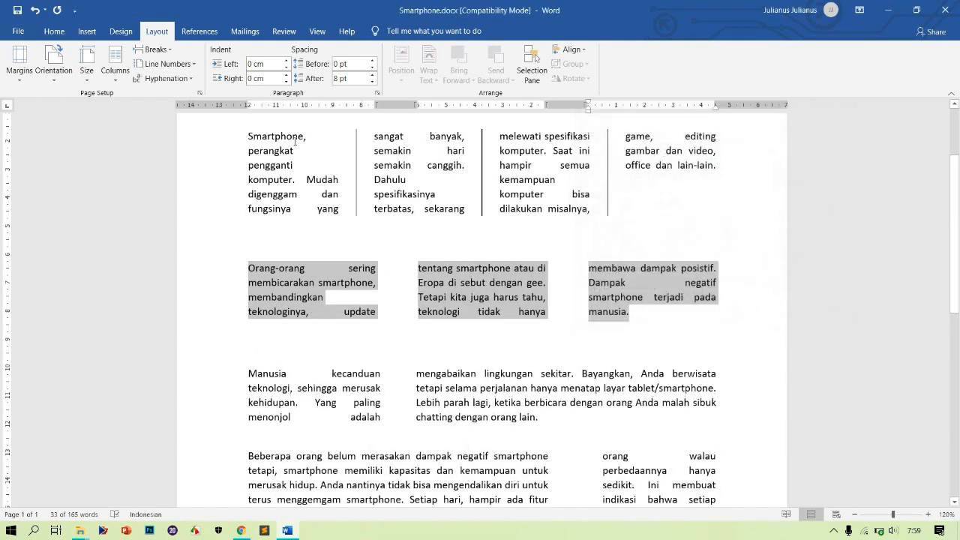
Turn off equal column width for the second paragraph's columns
left_click(115, 62)
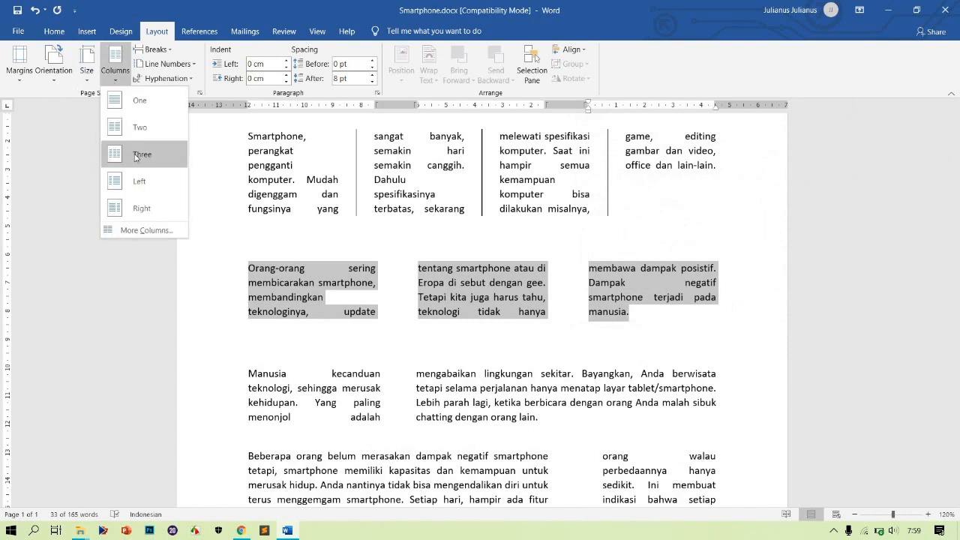
left_click(145, 230)
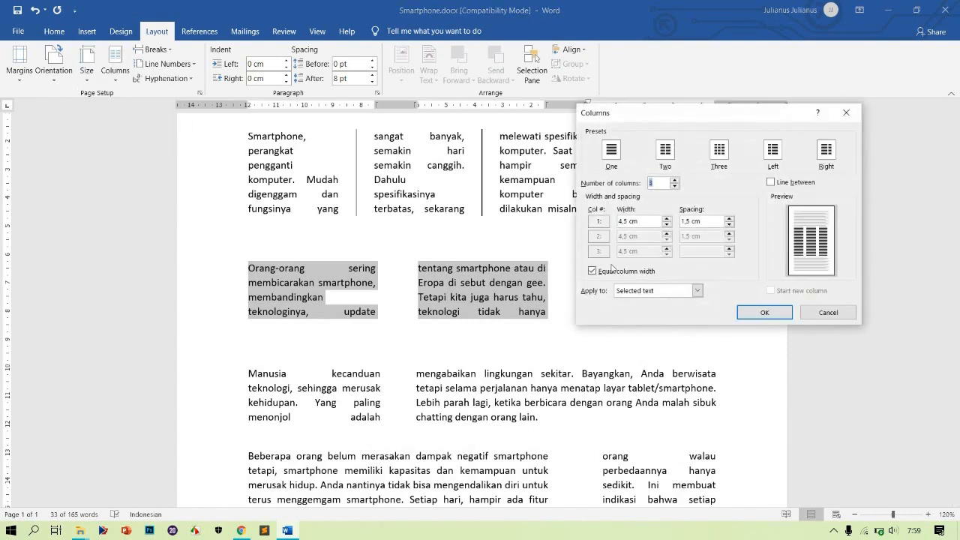
left_click(611, 273)
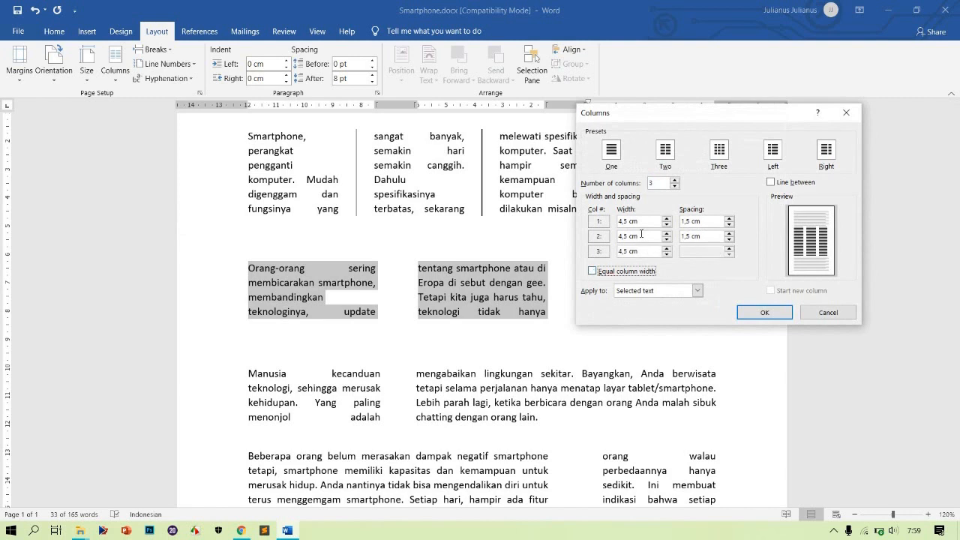
left_click(764, 313)
Center and bold the DAMPAK SMARTPHONE title
left_click(673, 301)
scroll(674, 302, "down", 1)
scroll(674, 300, "down", 2)
scroll(673, 301, "up", 5)
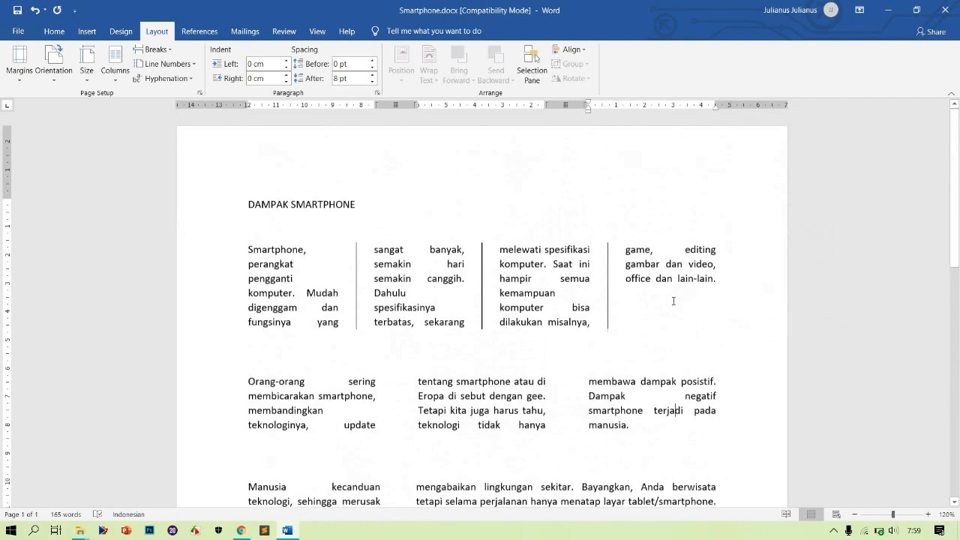
left_click(180, 202)
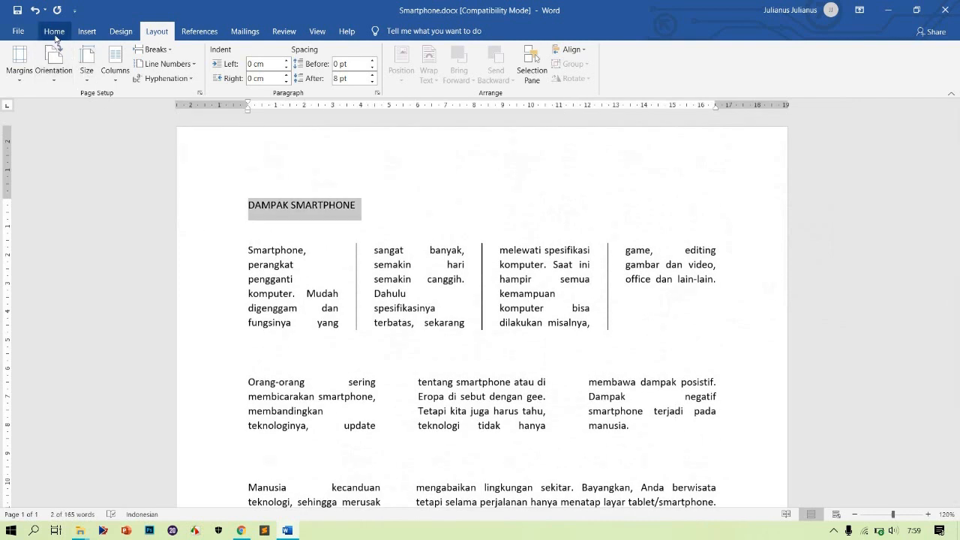
left_click(55, 33)
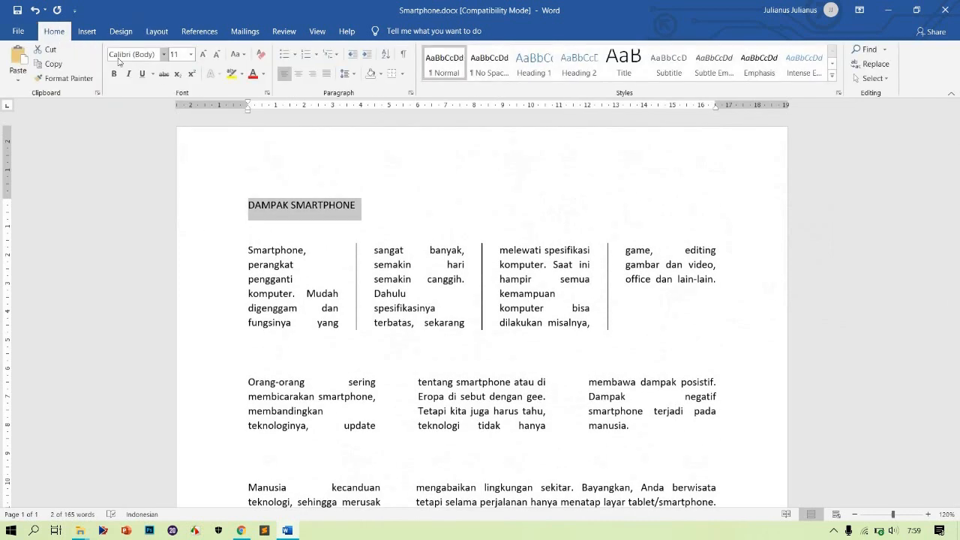
left_click(299, 74)
key("ctrl+b")
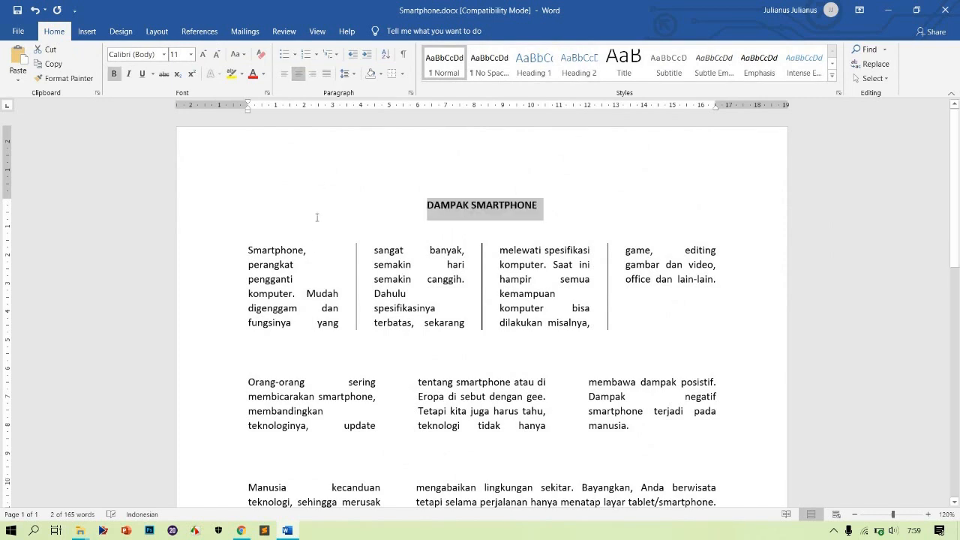
left_click(252, 250)
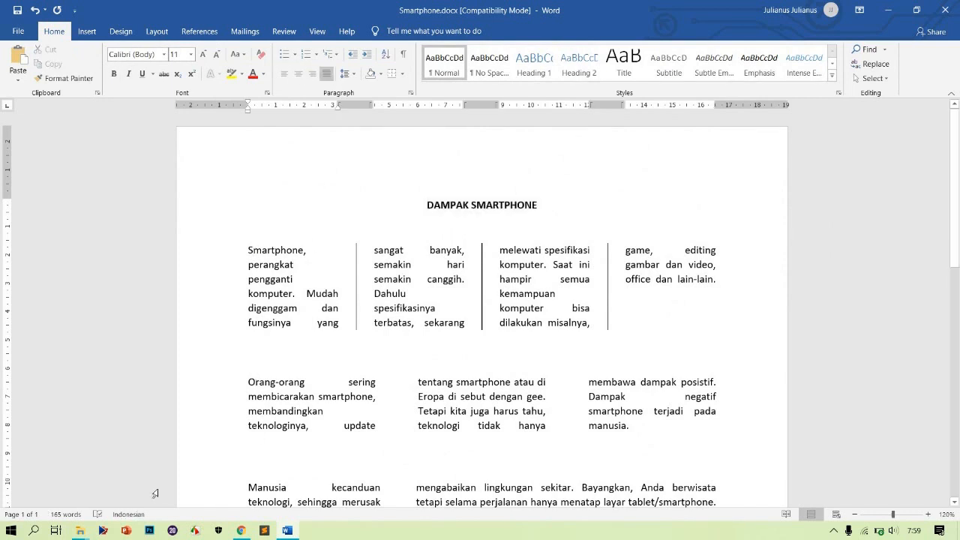
Open kolom koran 2.jpg from the Kolom Koran folder and browse the sample newspaper layout images
mouse_move(80, 530)
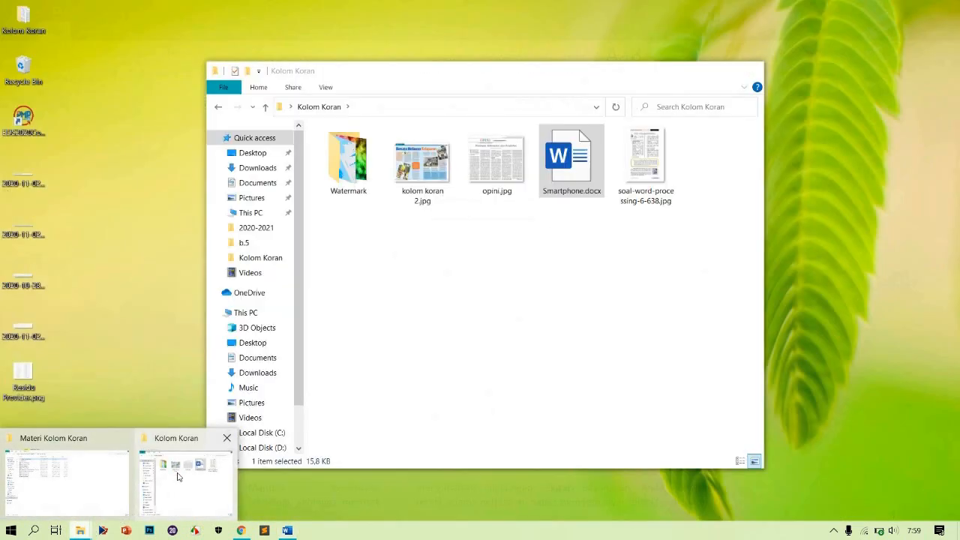
left_click(177, 476)
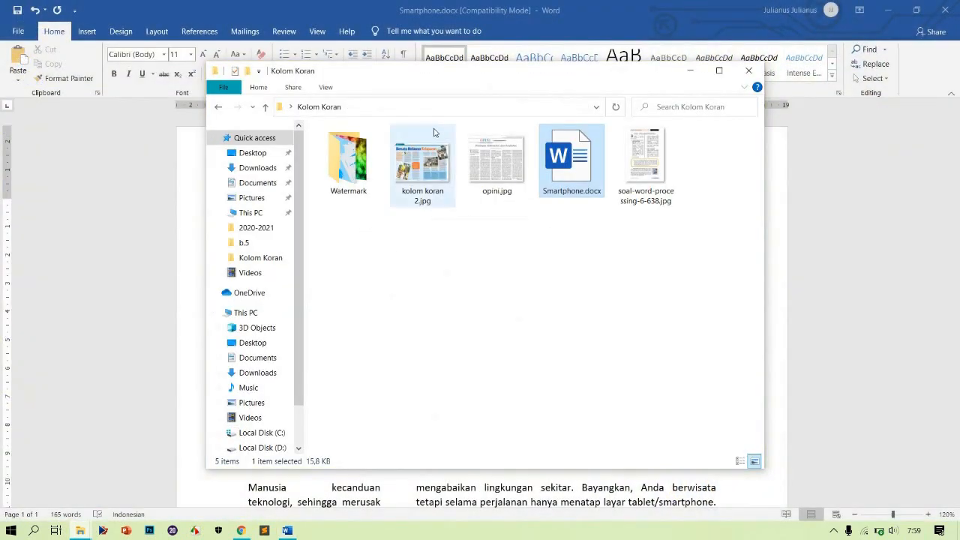
left_click(429, 170)
double_click(429, 169)
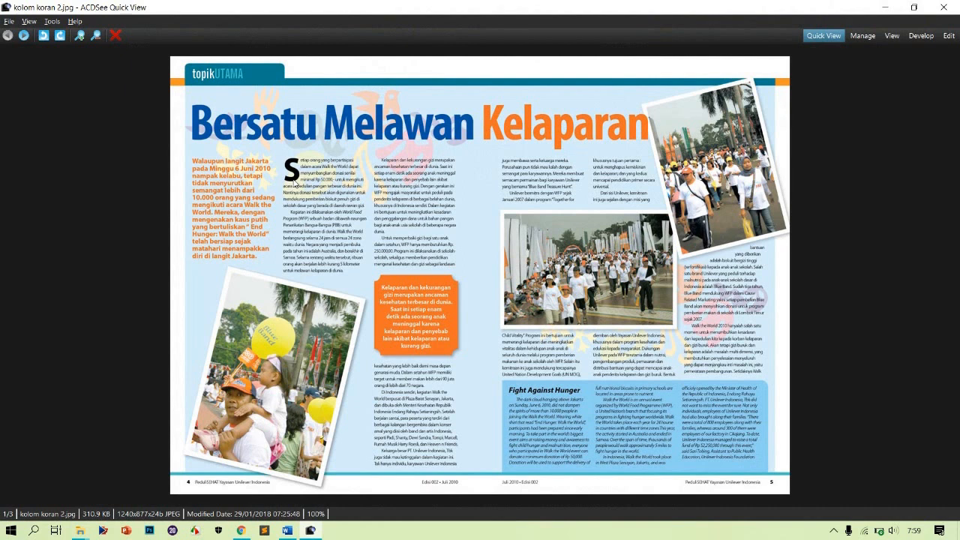
key("Right")
key("Right")
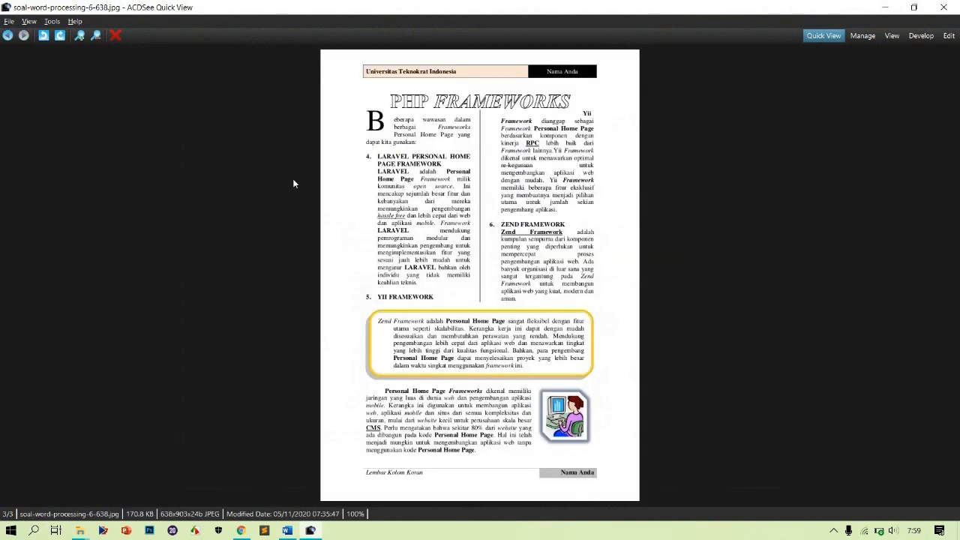
key("Left")
key("Left")
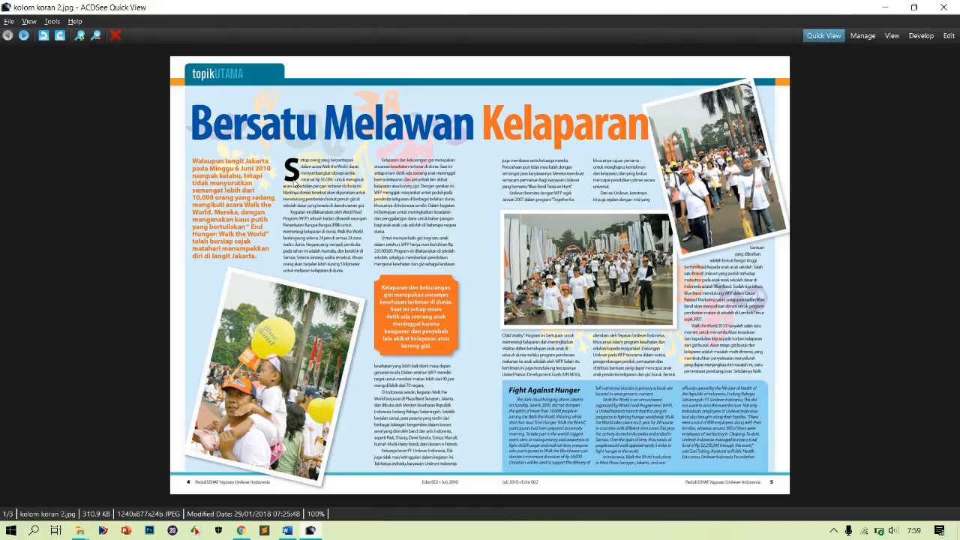
key("Escape")
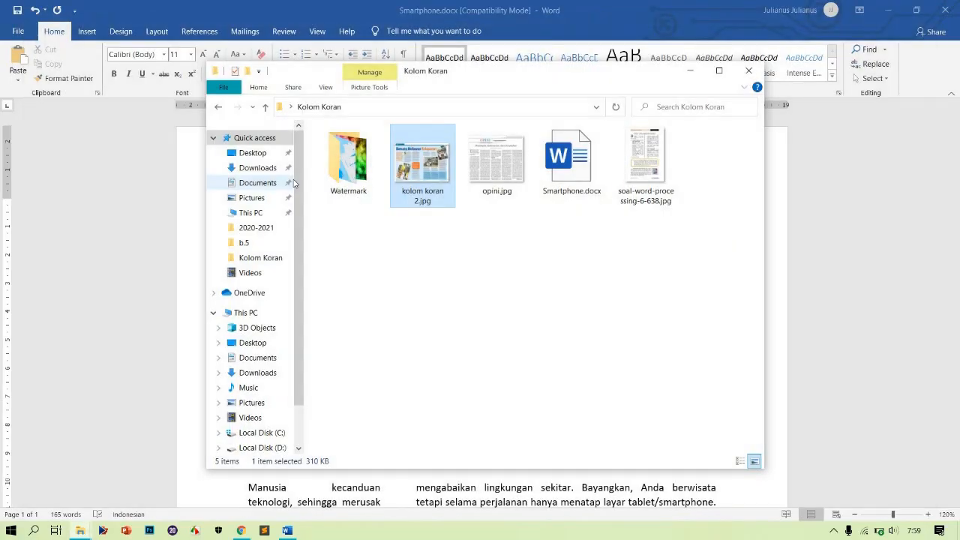
left_click(688, 71)
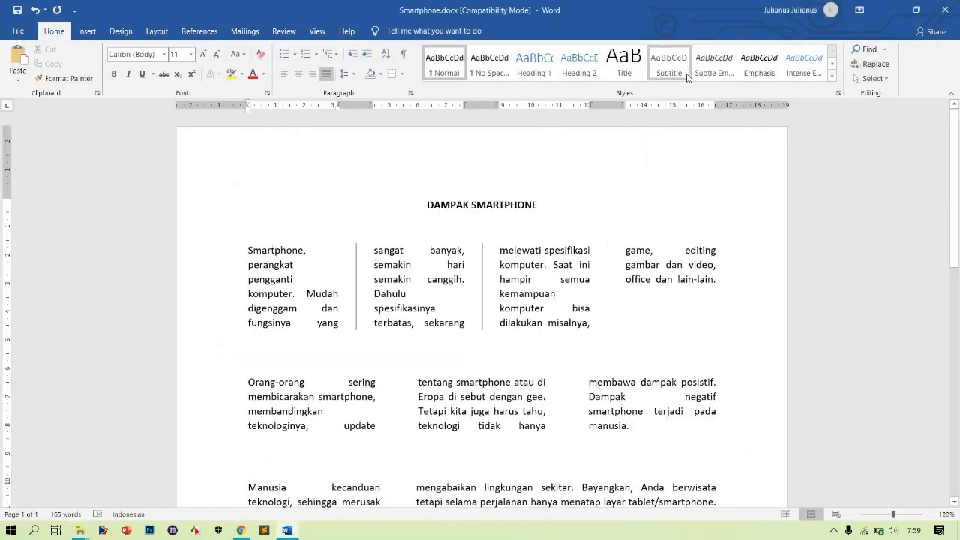
Apply a dropped capital to the opening letter of the first paragraph
left_click(252, 249)
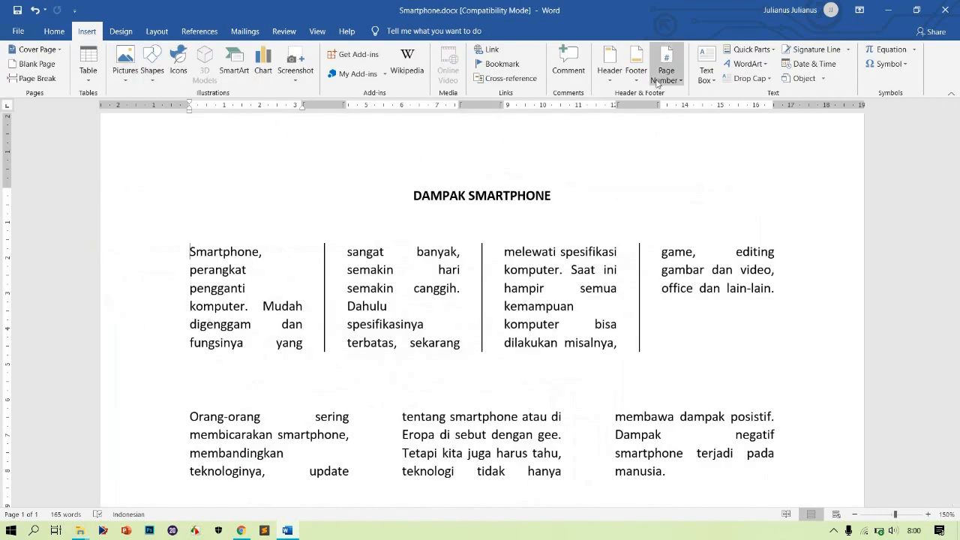
left_click(740, 78)
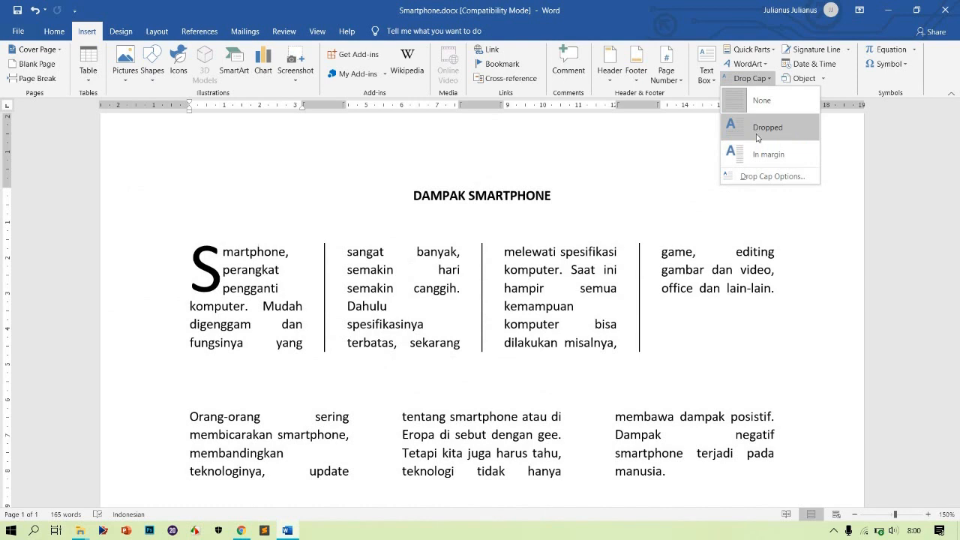
left_click(758, 137)
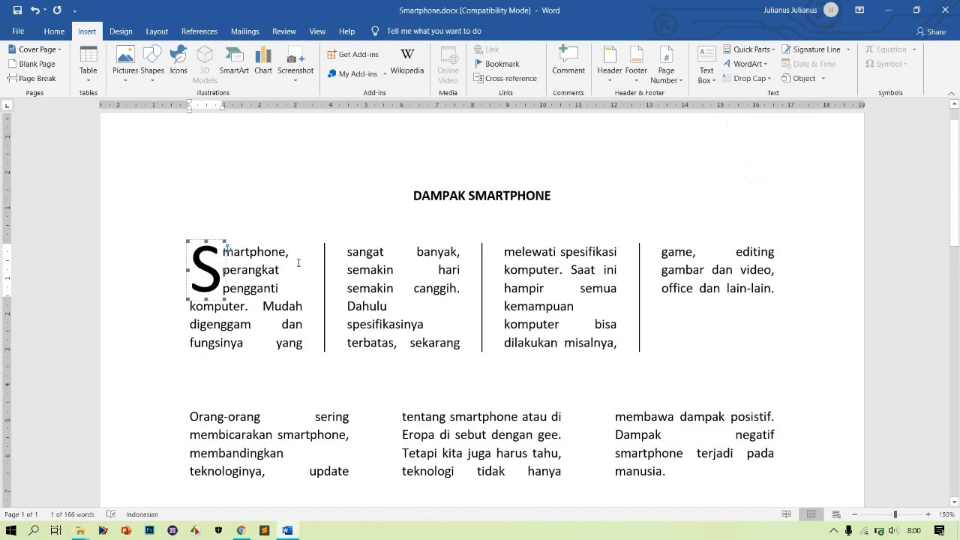
Open the drop cap options for the first paragraph's initial and set its font to Bauhaus 93
left_click(258, 260)
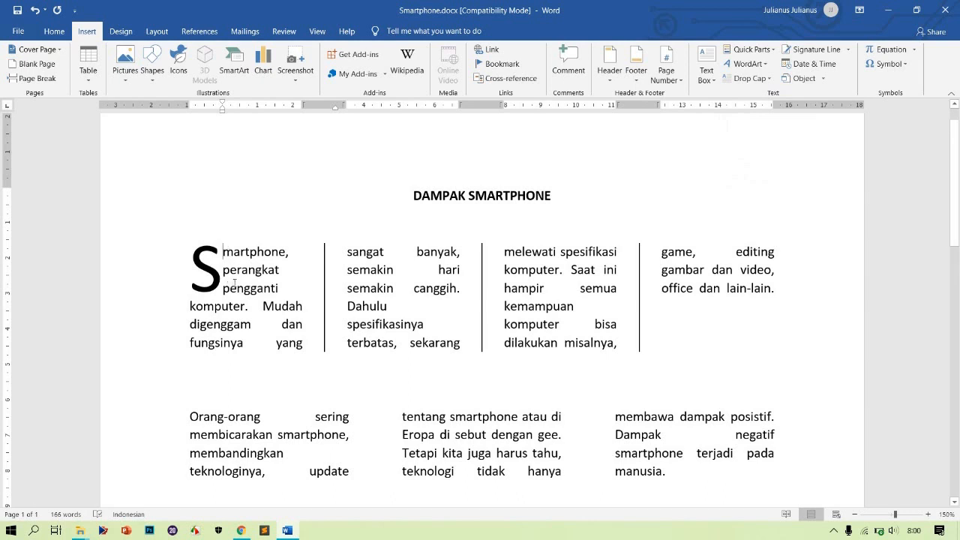
left_click(210, 261)
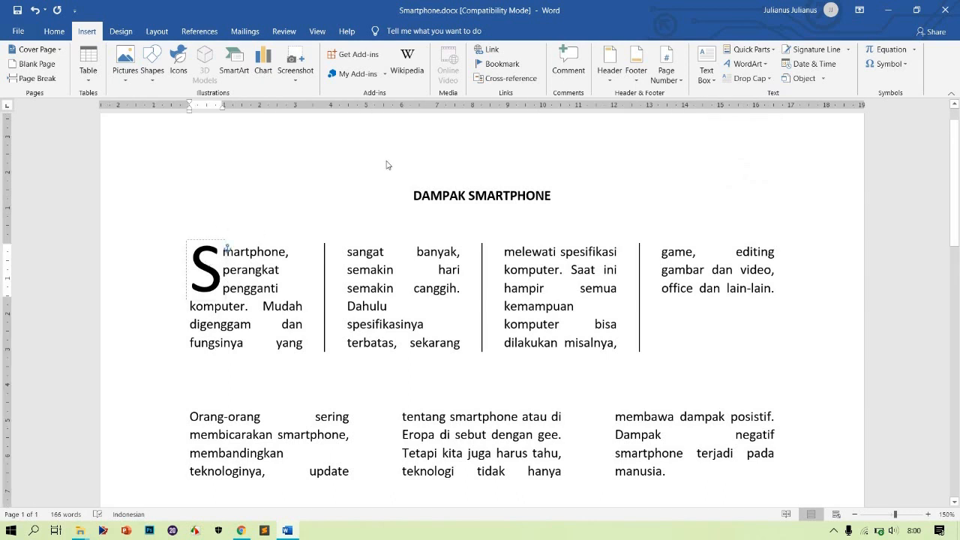
left_click(750, 80)
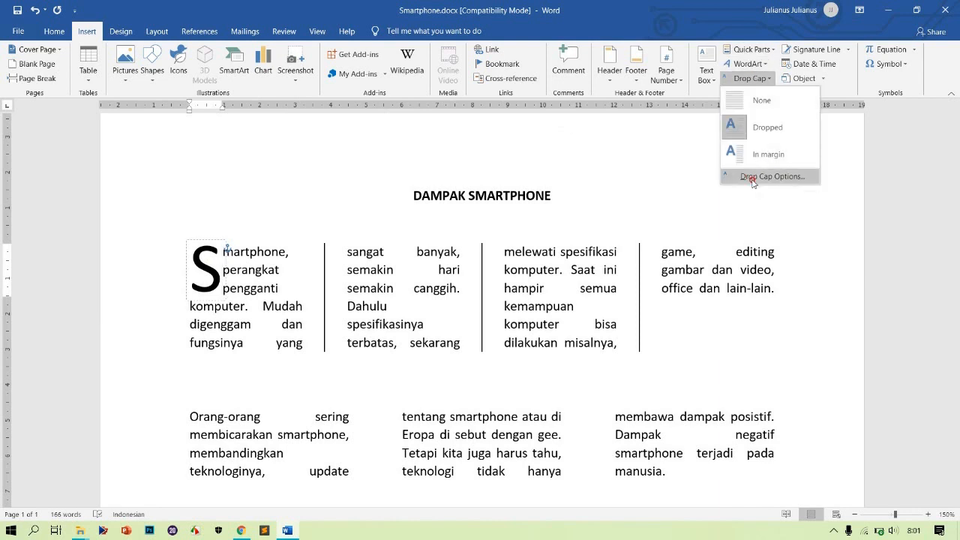
left_click(753, 180)
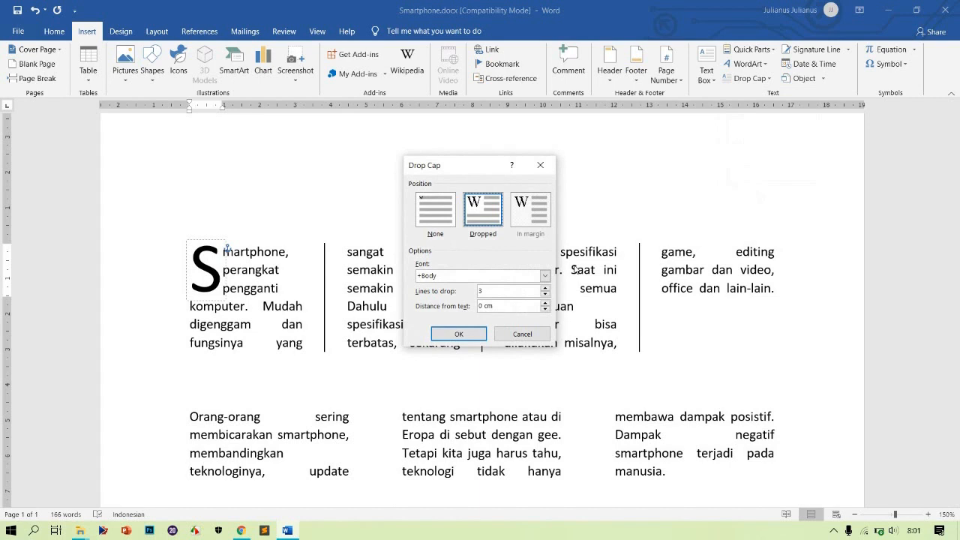
left_click(545, 277)
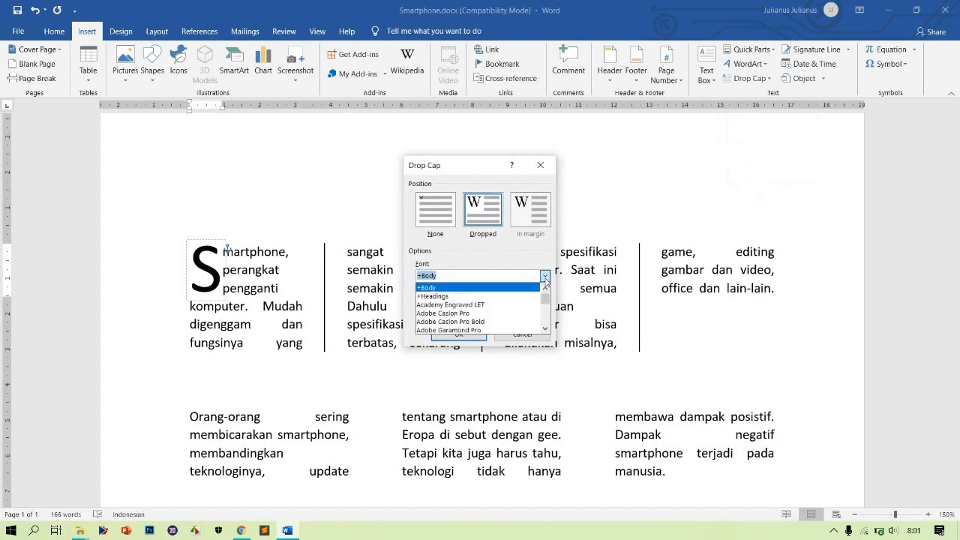
key("Down")
key("Down")
key("Down")
key("Down")
key("Down")
key("Down")
key("Down")
key("Down")
key("Down")
key("Down")
key("Down")
key("Down")
key("Down")
key("Down")
key("Down")
key("Down")
key("Down")
key("Down")
key("Down")
key("Down")
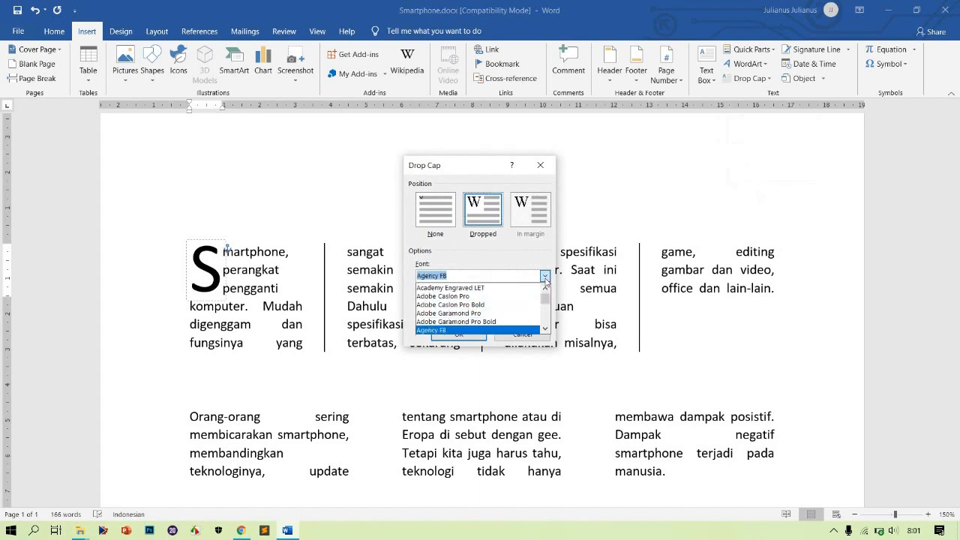
key("Down")
key("Down")
key("Down")
key("Down")
key("Down")
key("Down")
key("Down")
key("Down")
key("Down")
key("Down")
key("Down")
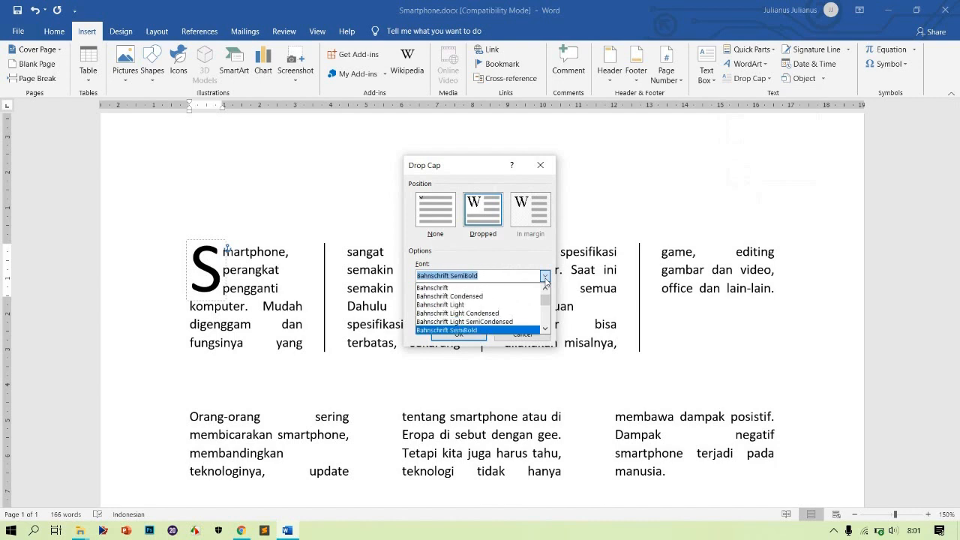
key("Down")
key("Down")
key("Down")
key("Down")
key("Down")
key("Down")
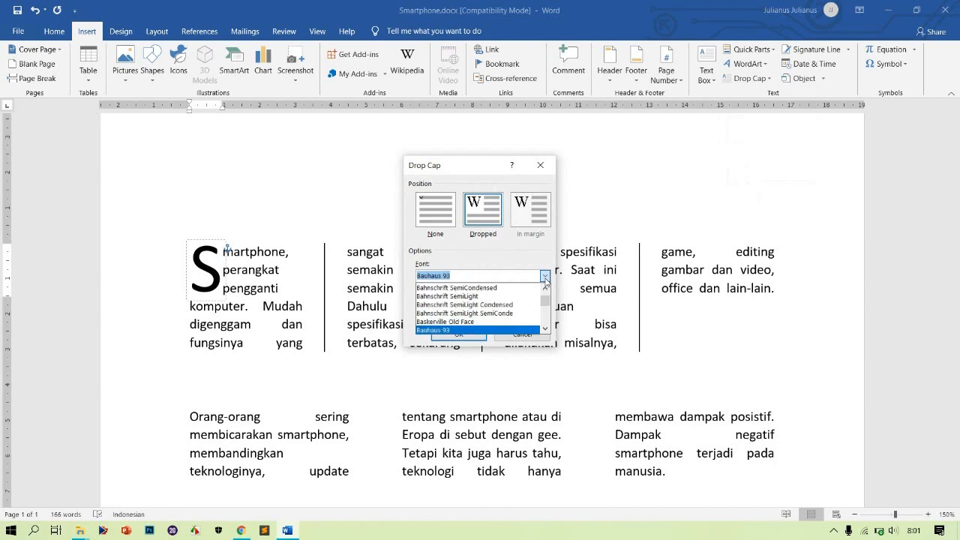
left_click(474, 331)
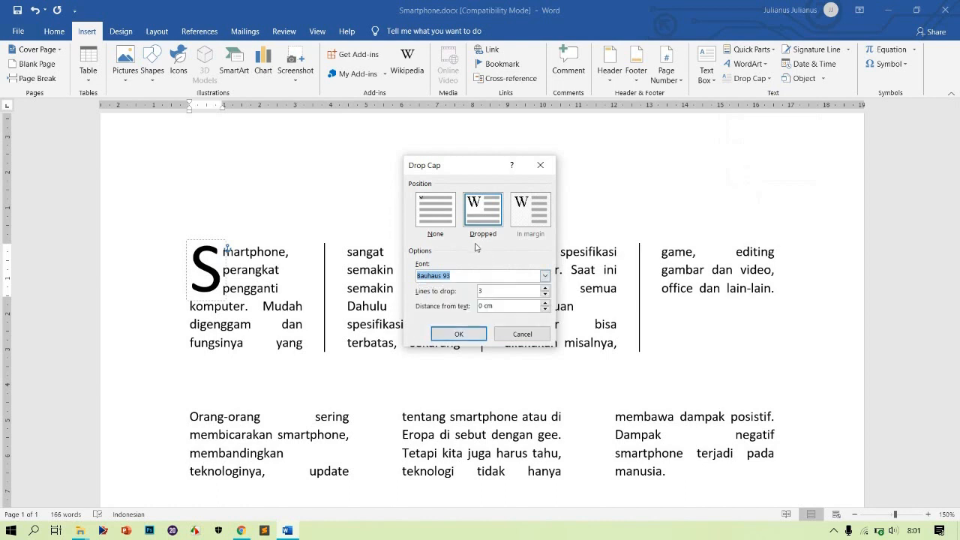
Set the drop cap to drop 4 lines with 0.5 cm distance from text
left_click(495, 291)
key("BackSpace")
type("4")
left_click(545, 303)
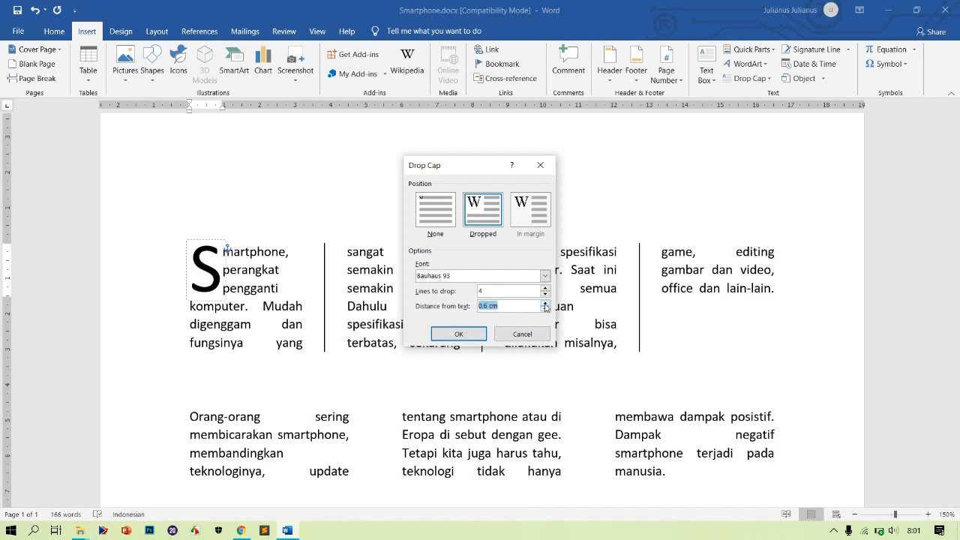
left_click(545, 309)
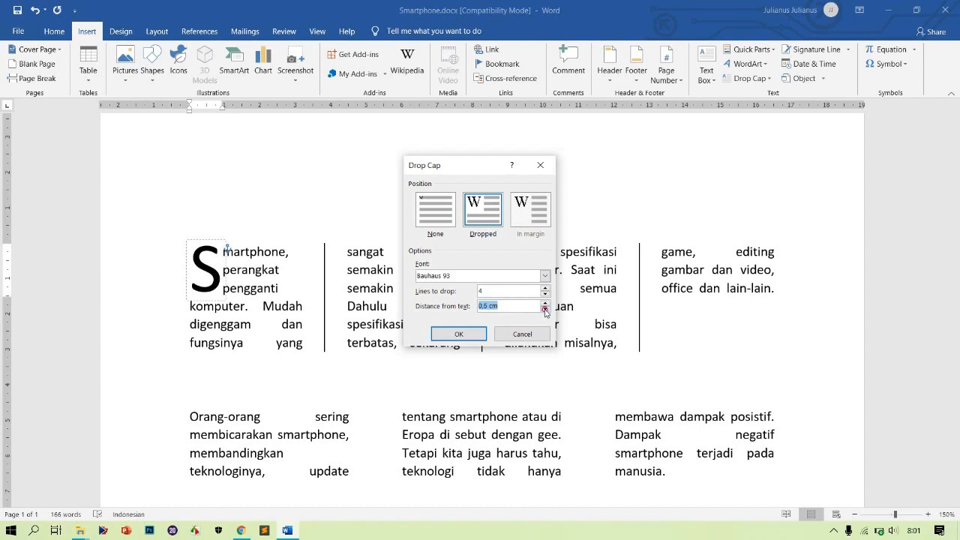
left_click(477, 339)
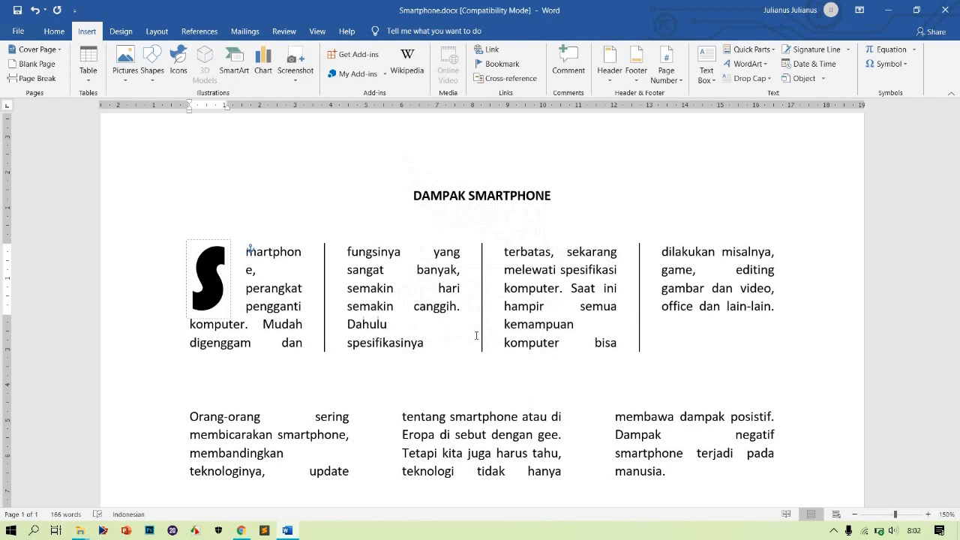
Try a dropped capital on the fourth paragraph's opening letter in the Drop Cap dialog
scroll(477, 335, "down", 10)
scroll(476, 335, "up", 10)
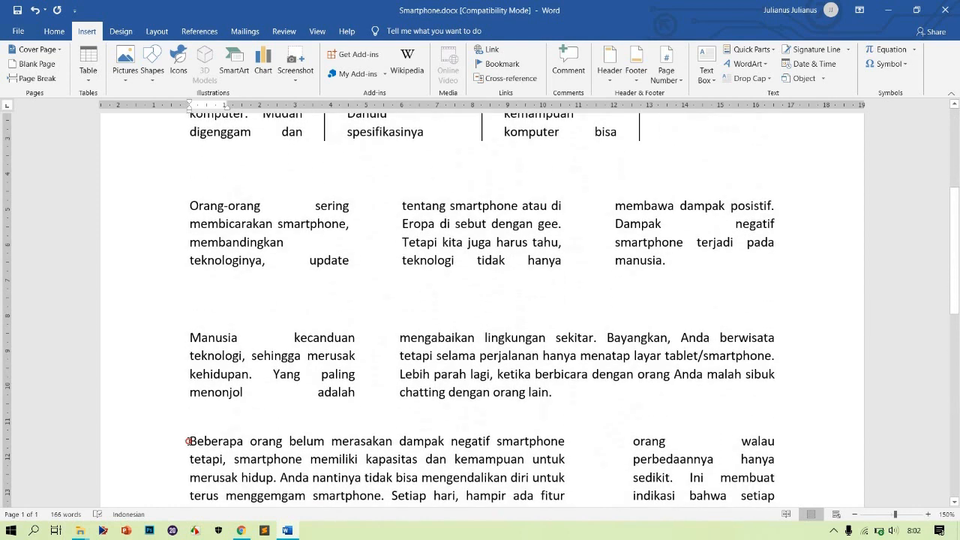
left_click(189, 441)
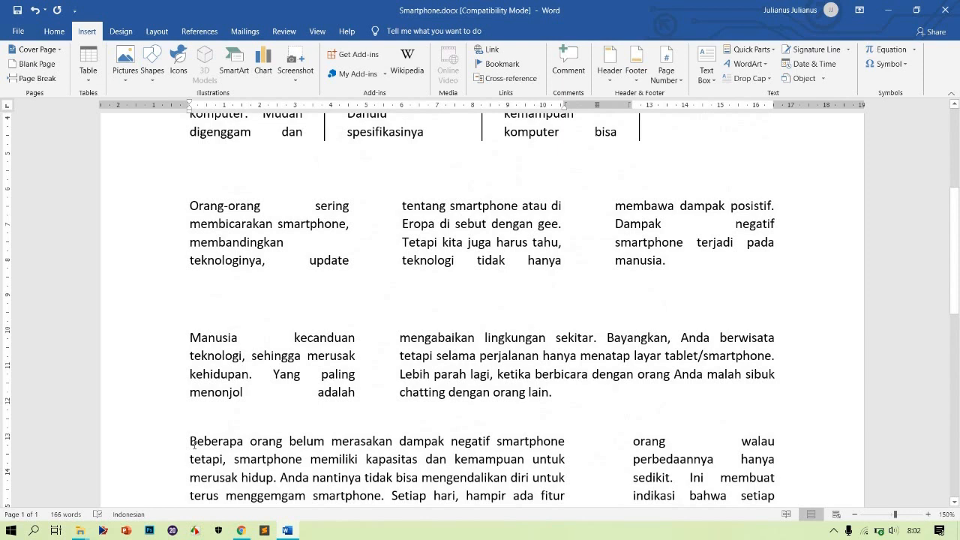
left_click(743, 64)
left_click(741, 64)
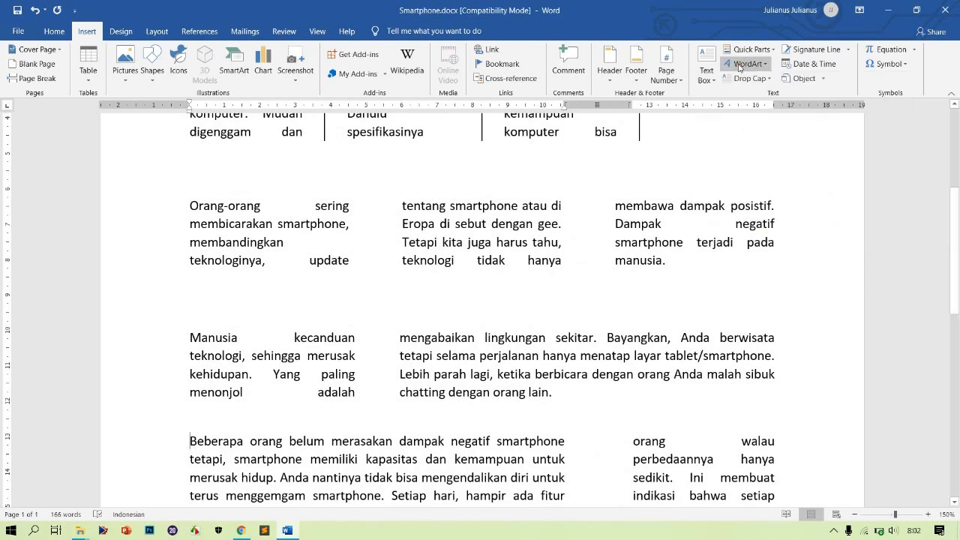
left_click(746, 78)
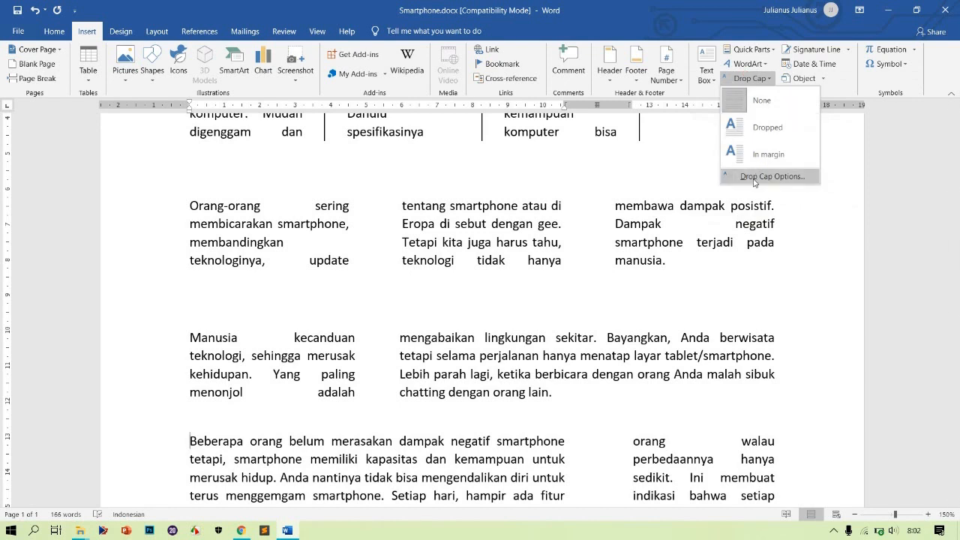
left_click(754, 177)
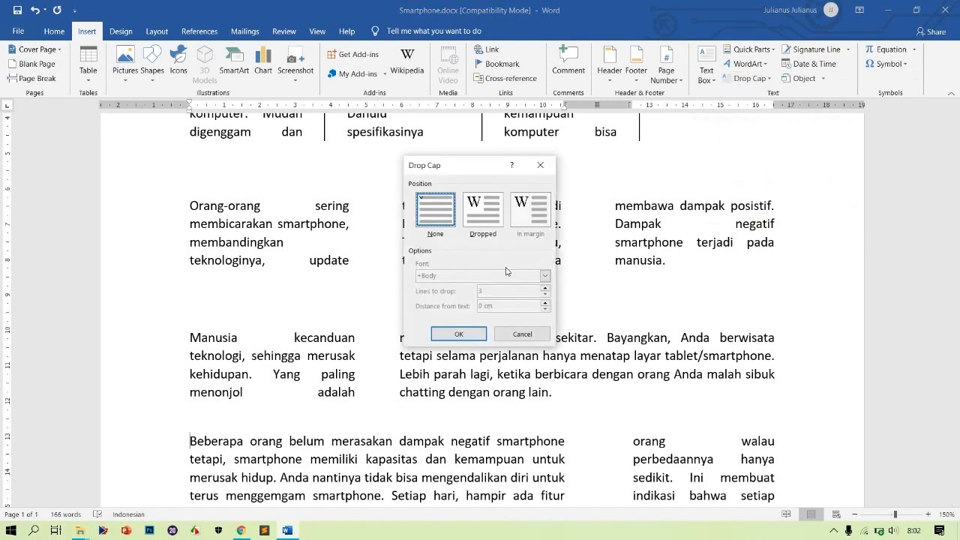
left_click(484, 204)
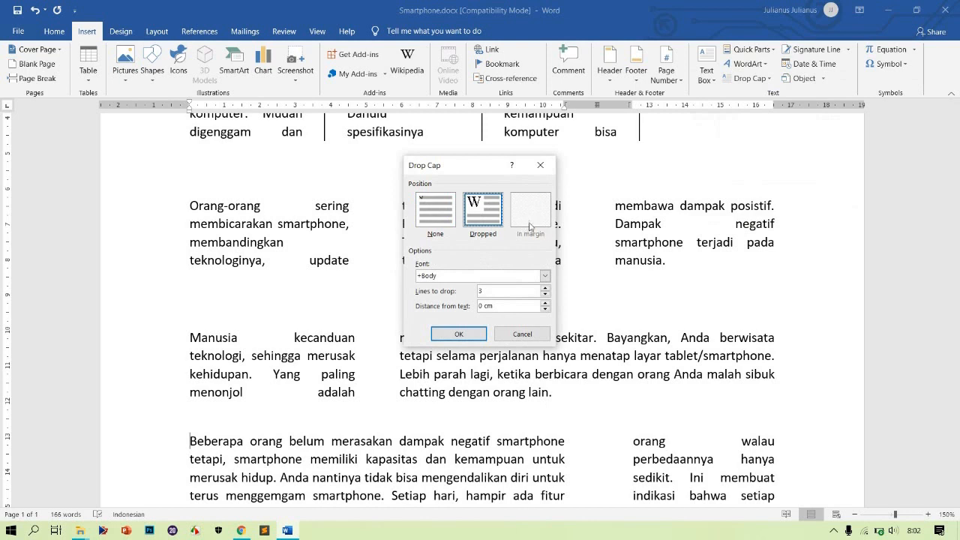
key("Escape")
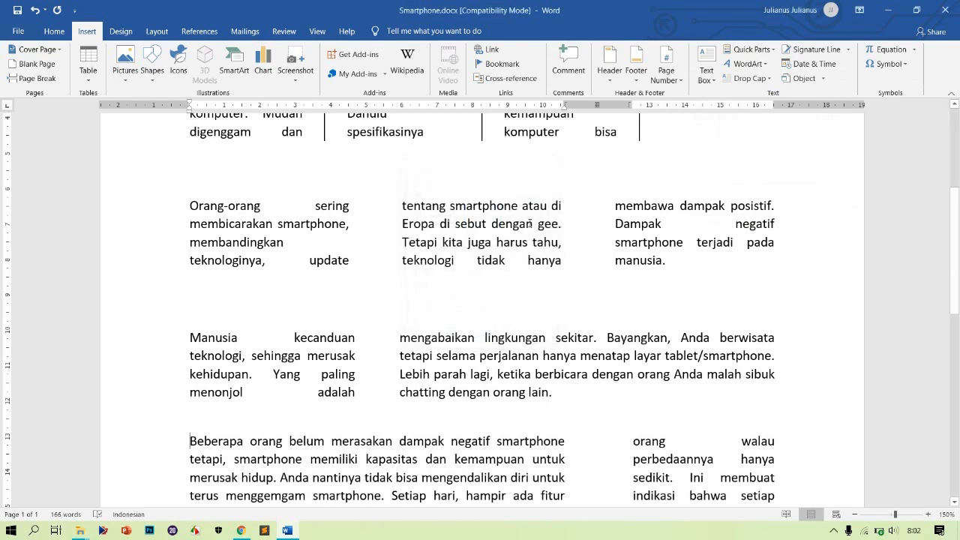
Add an in-margin drop cap to the fourth paragraph and set its font to Yu Gothic UI, dropping 4 lines
left_click(750, 74)
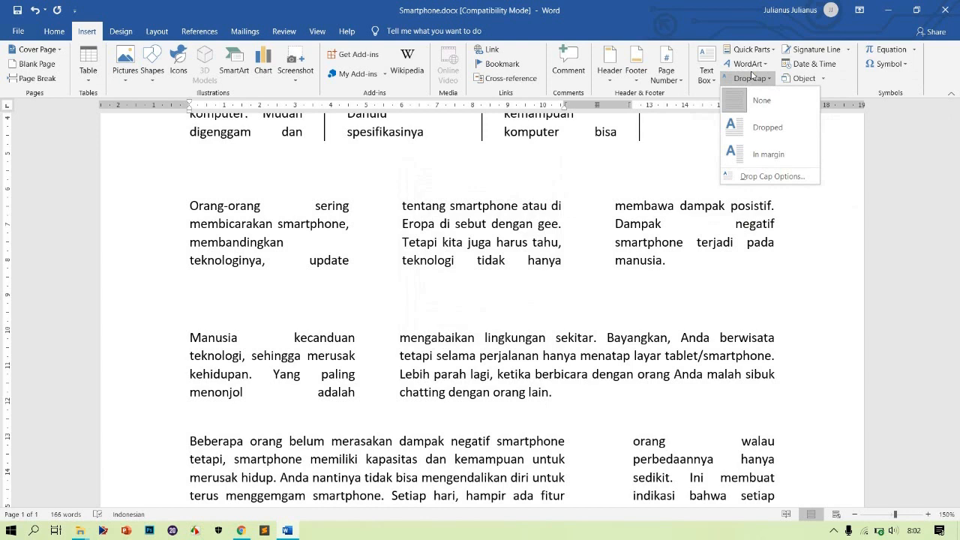
left_click(753, 150)
left_click(749, 78)
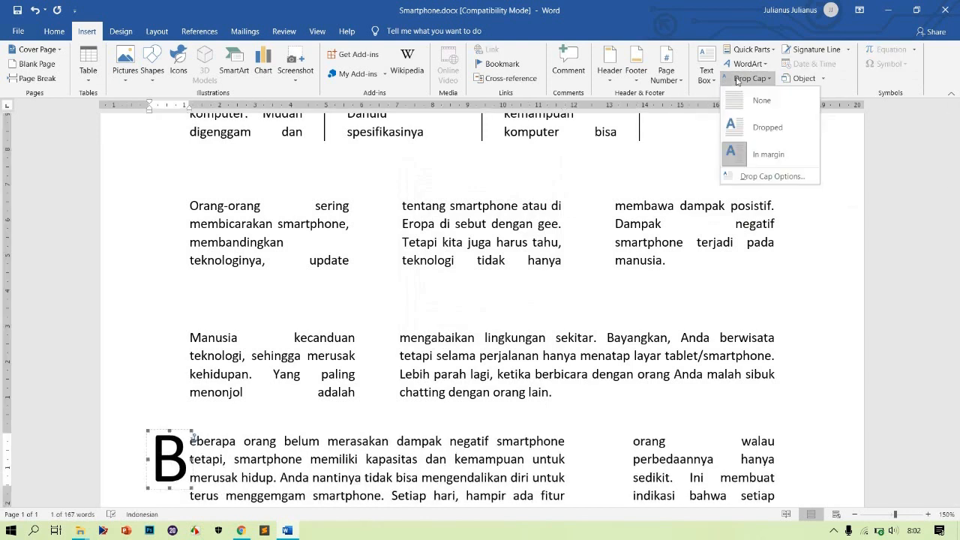
left_click(752, 177)
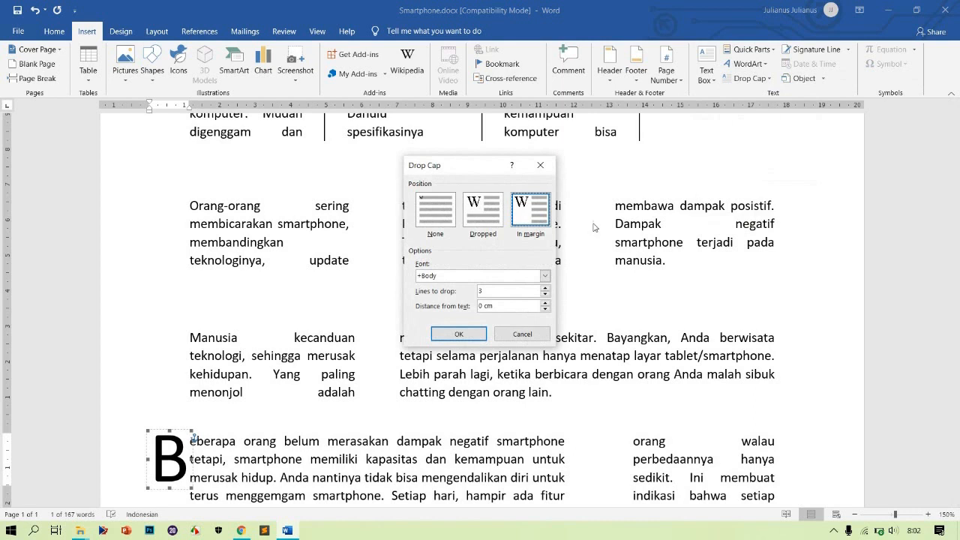
left_click(512, 294)
left_click(546, 276)
left_click_drag(546, 300, 547, 323)
left_click(487, 305)
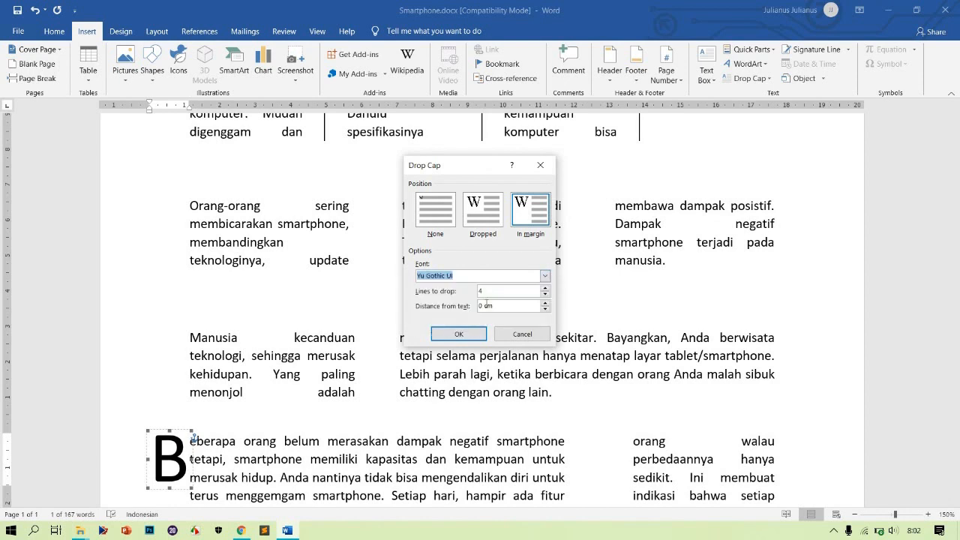
Set the in-margin drop cap's distance from text to 1 cm
left_click(485, 307)
key("BackSpace")
type("1")
left_click(478, 330)
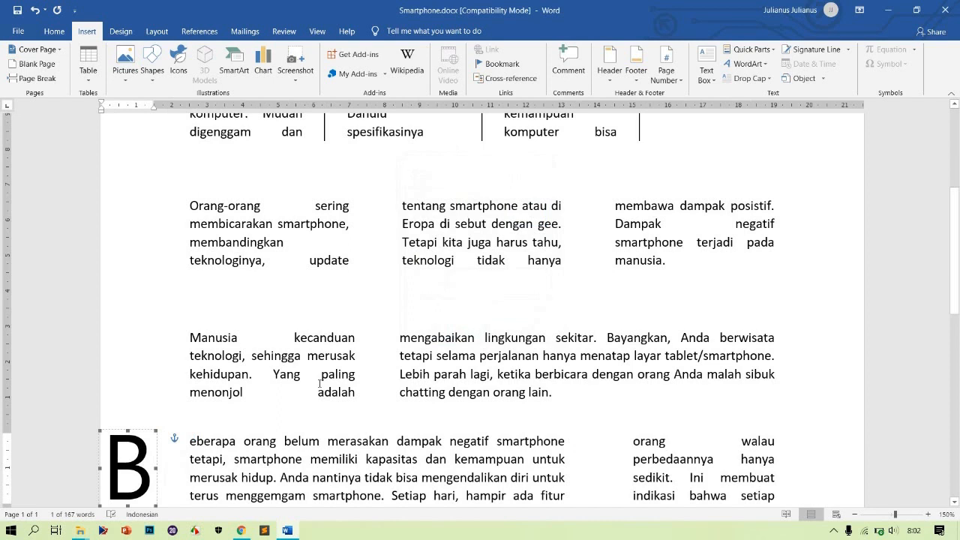
Reduce the in-margin drop cap's distance from text slightly in the drop cap options
scroll(318, 383, "down", 4)
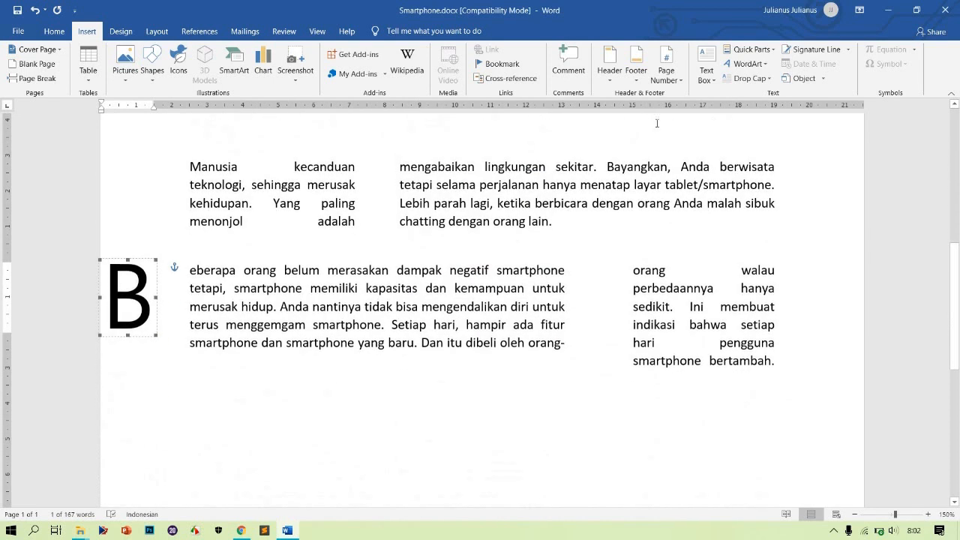
left_click(761, 79)
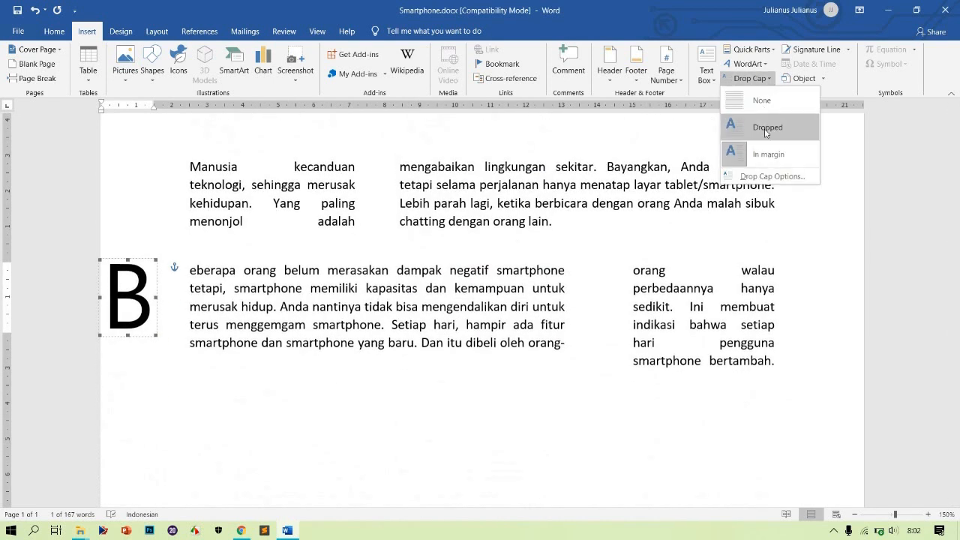
left_click(761, 179)
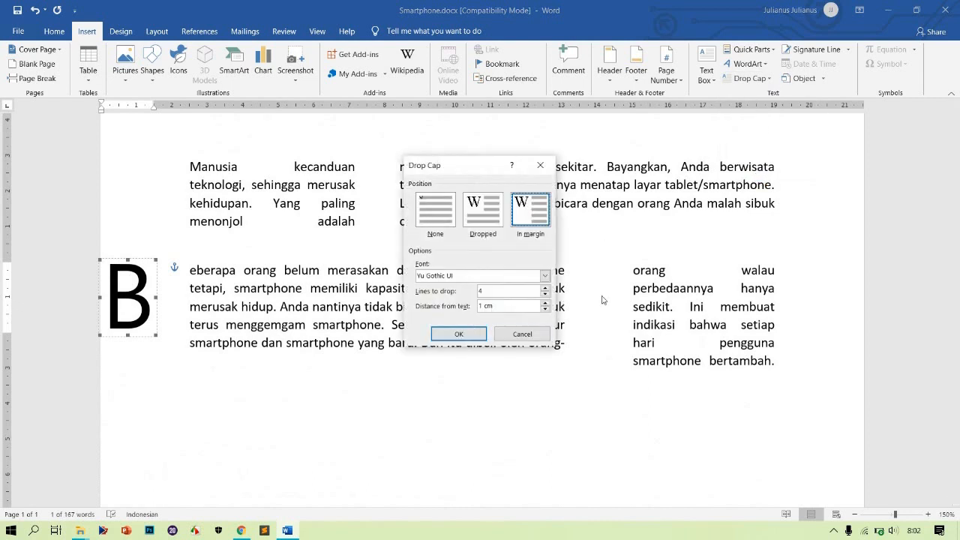
left_click(545, 310)
left_click(545, 310)
left_click(544, 310)
left_click(545, 310)
left_click(471, 335)
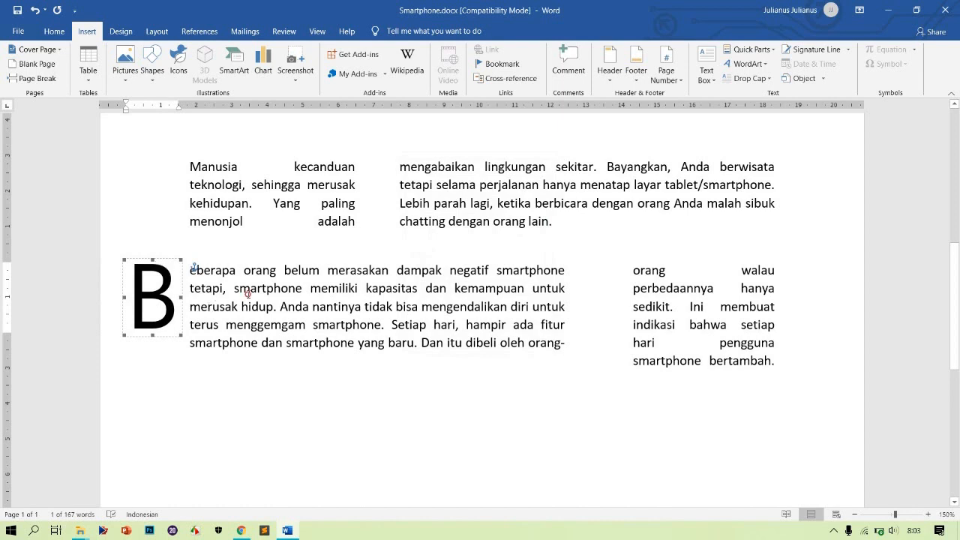
Apply a Shadow border setting to the in-margin B drop cap of the fourth paragraph
left_click(248, 292)
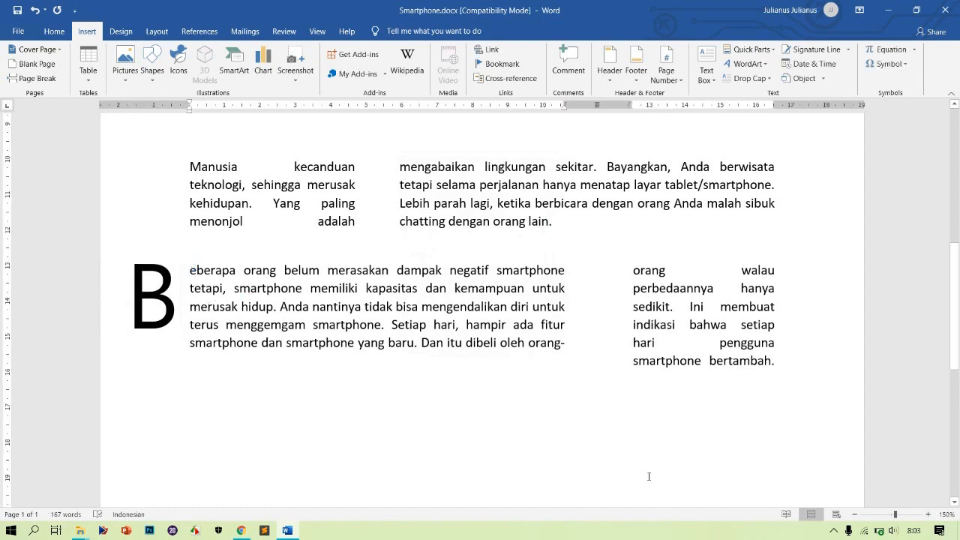
left_click(928, 515)
left_click(929, 515)
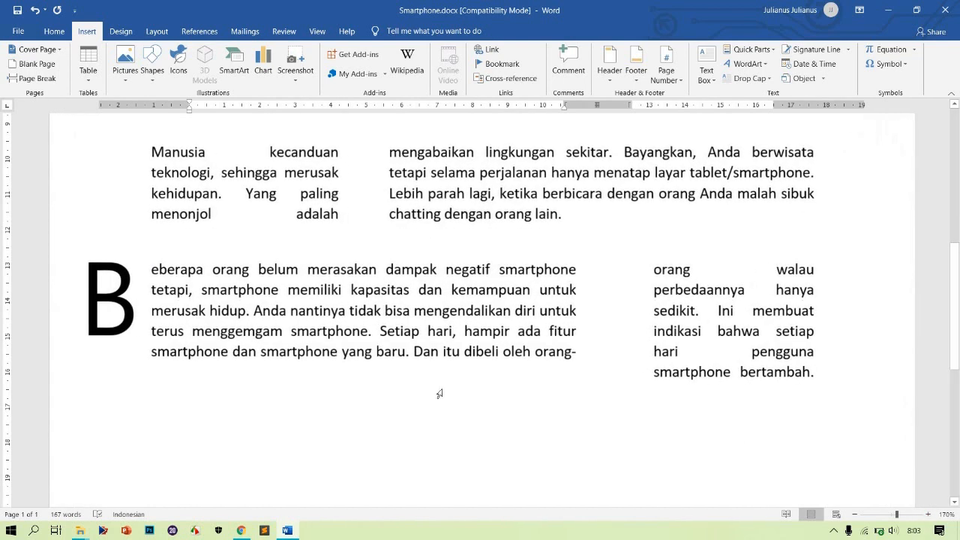
left_click(122, 307)
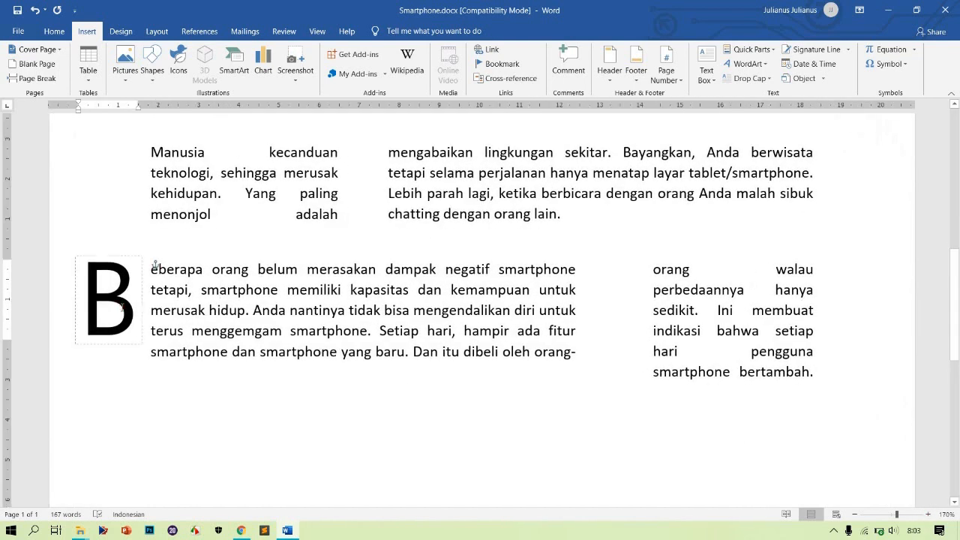
left_click(108, 258)
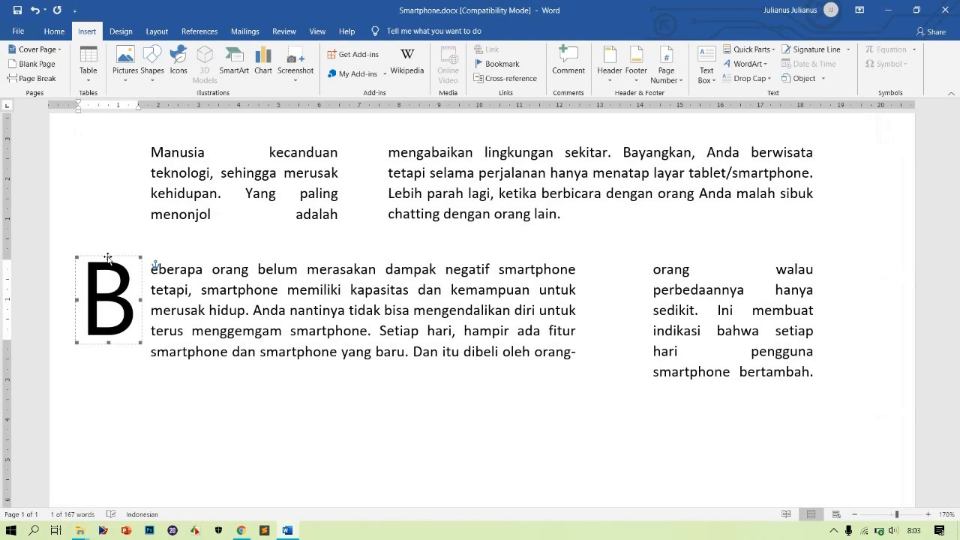
right_click(108, 258)
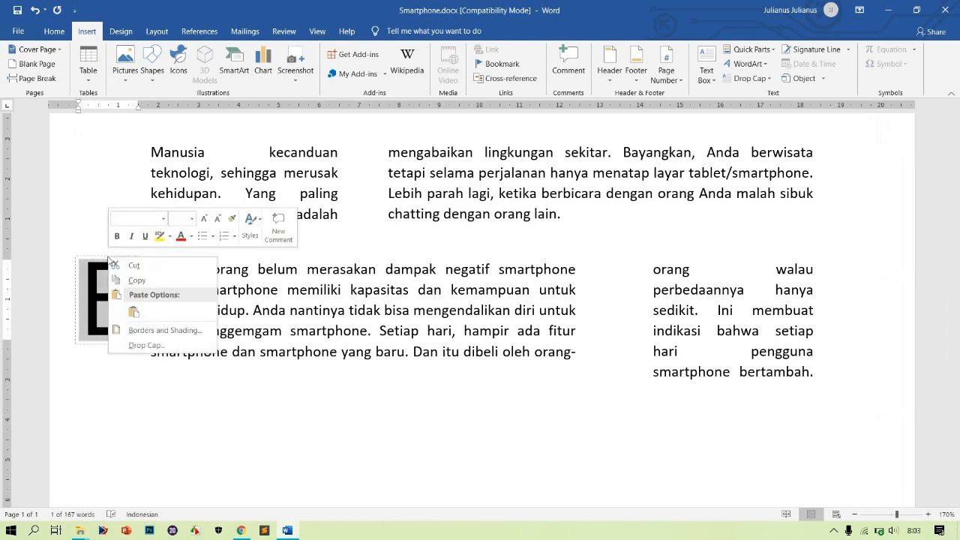
left_click(141, 332)
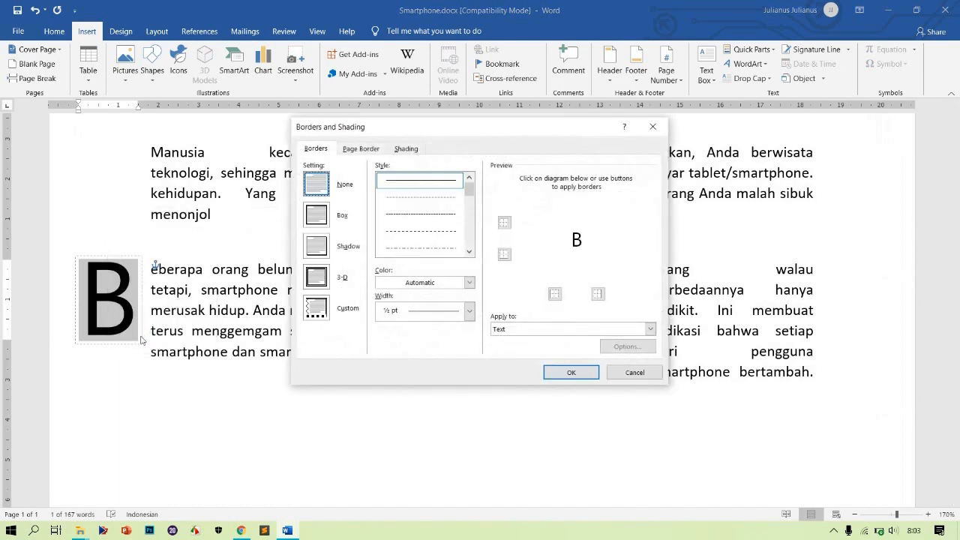
left_click(322, 222)
left_click(321, 247)
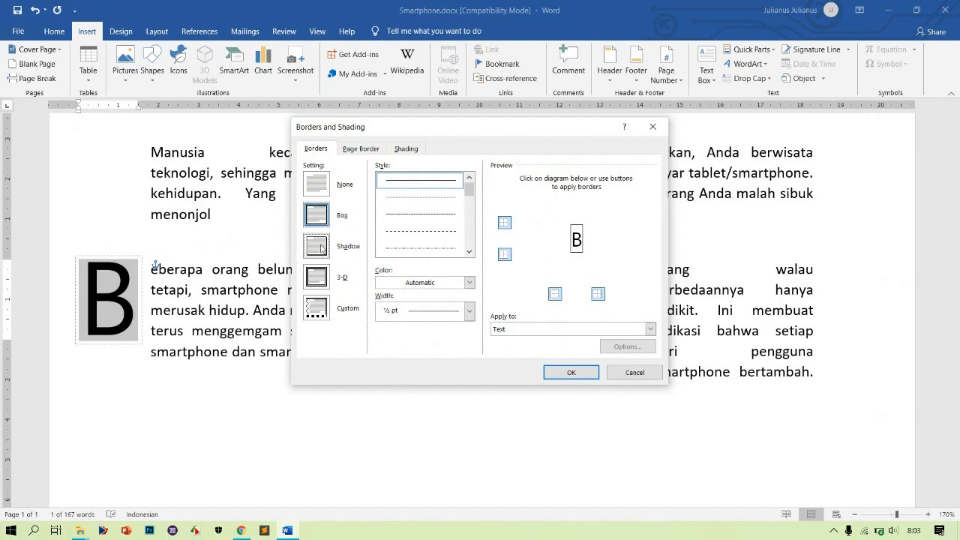
left_click(321, 277)
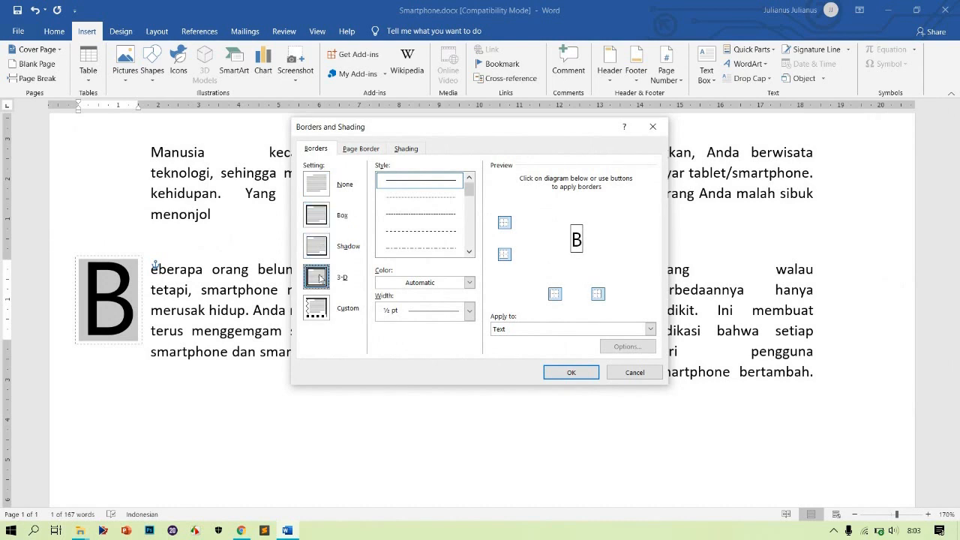
left_click(321, 244)
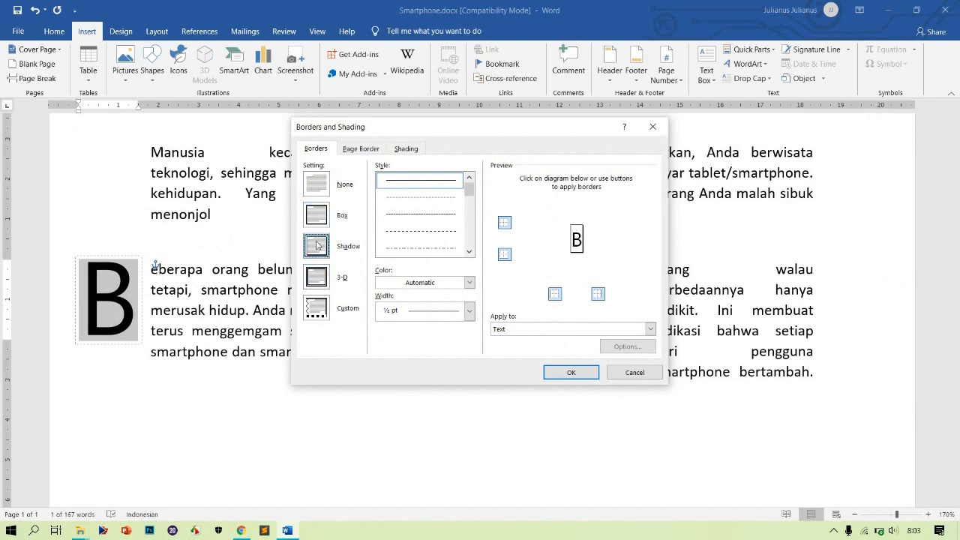
Set the B drop cap's border colour to orange and its width to 1½ pt
left_click(469, 283)
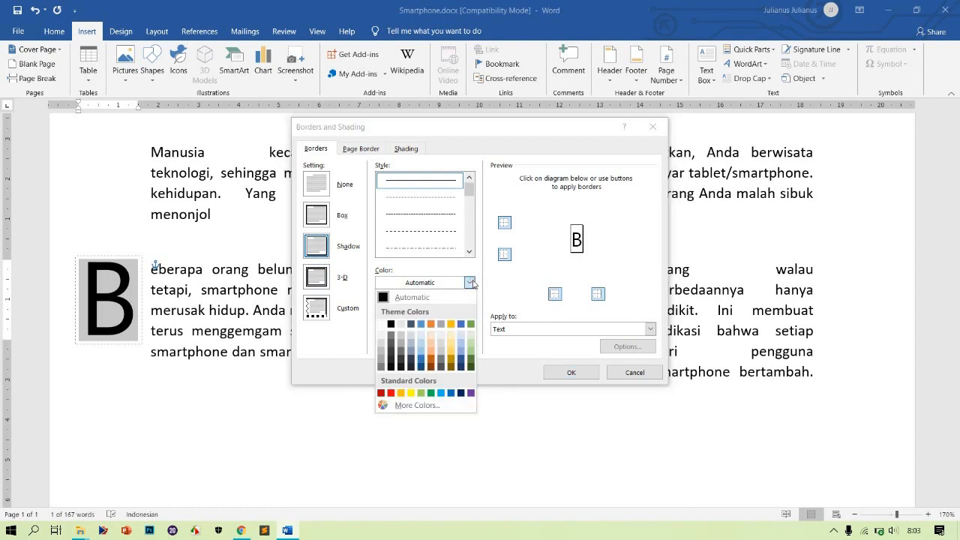
left_click(430, 324)
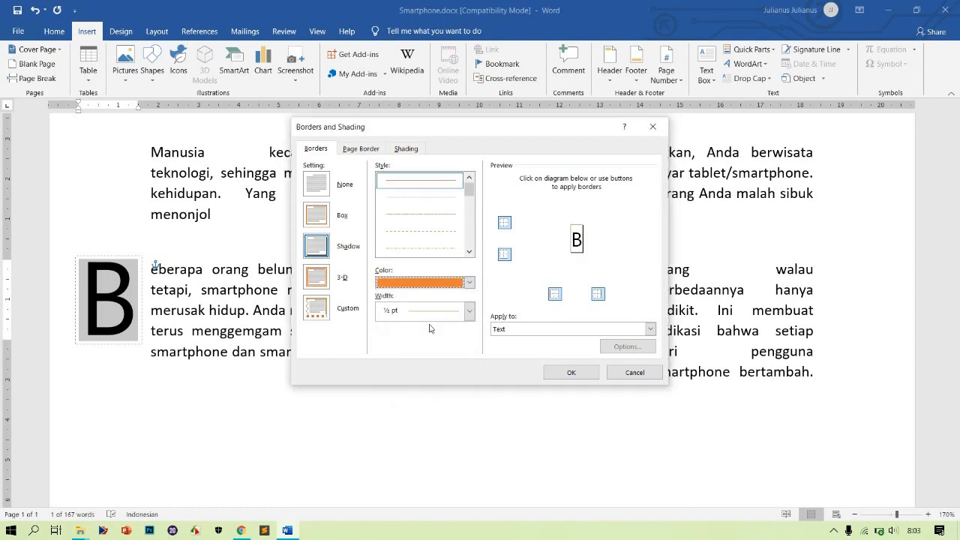
left_click(468, 310)
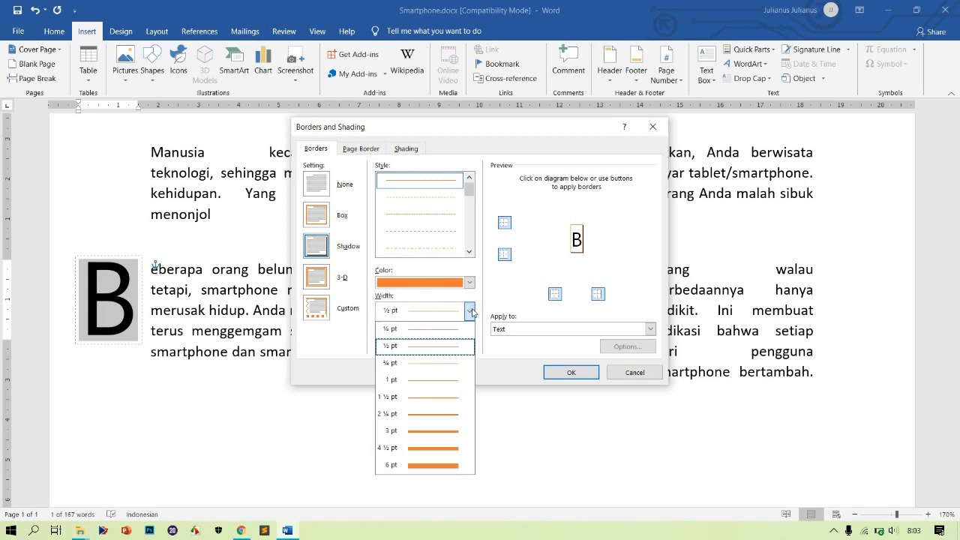
left_click(440, 414)
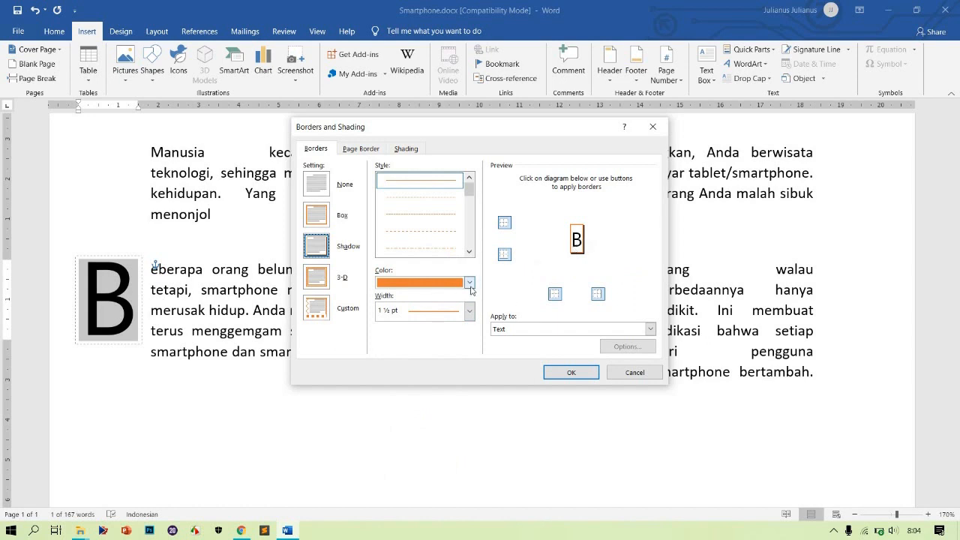
left_click(470, 284)
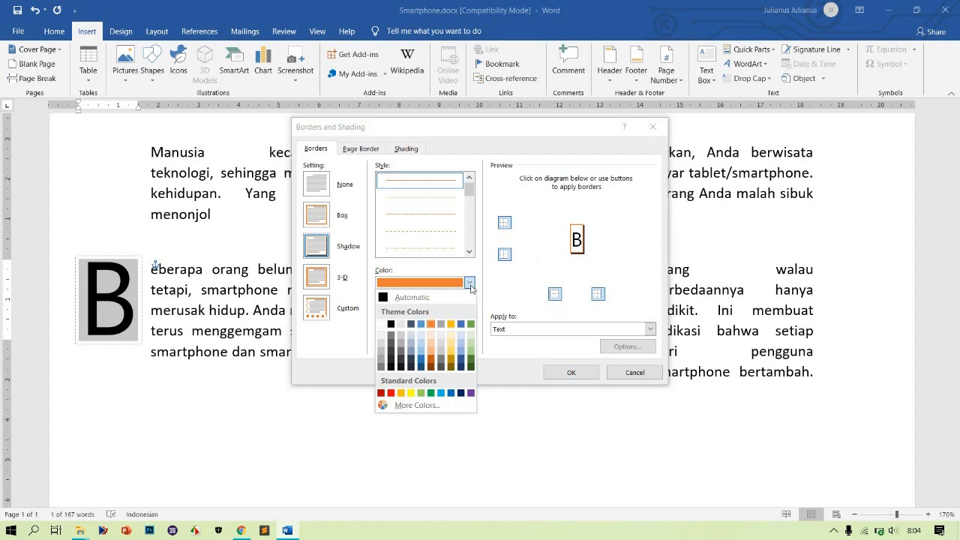
left_click(470, 284)
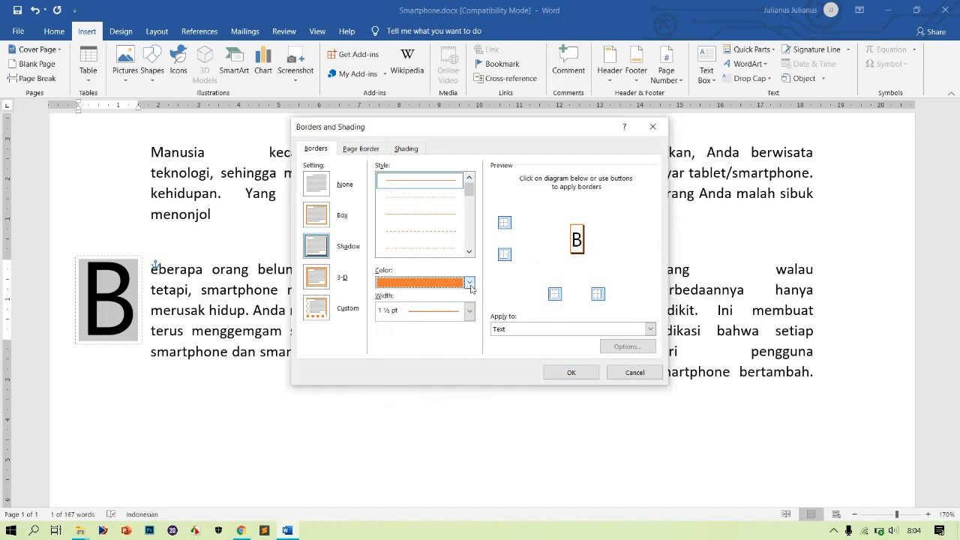
Fill the B drop cap with light blue shading, keep the pattern style Clear, and apply the border and shading
left_click(405, 148)
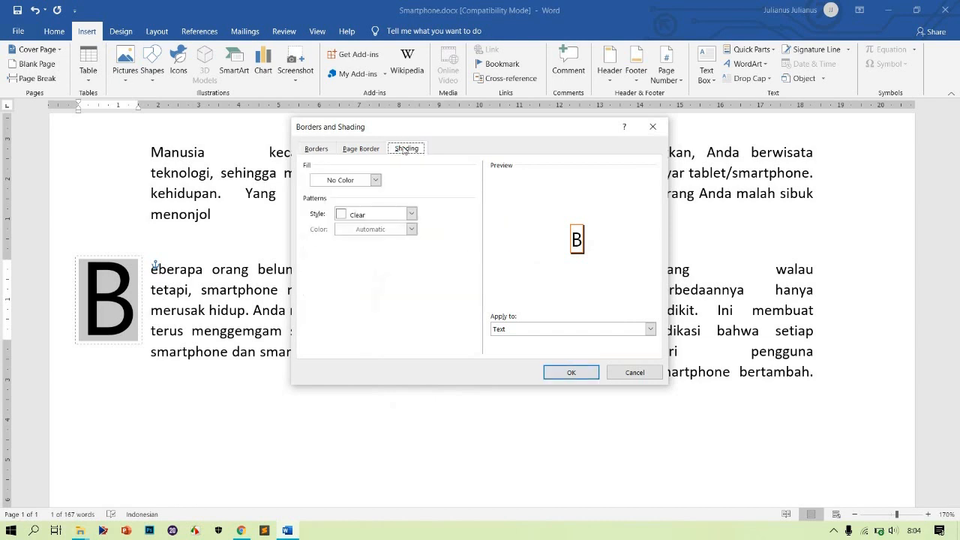
left_click(375, 181)
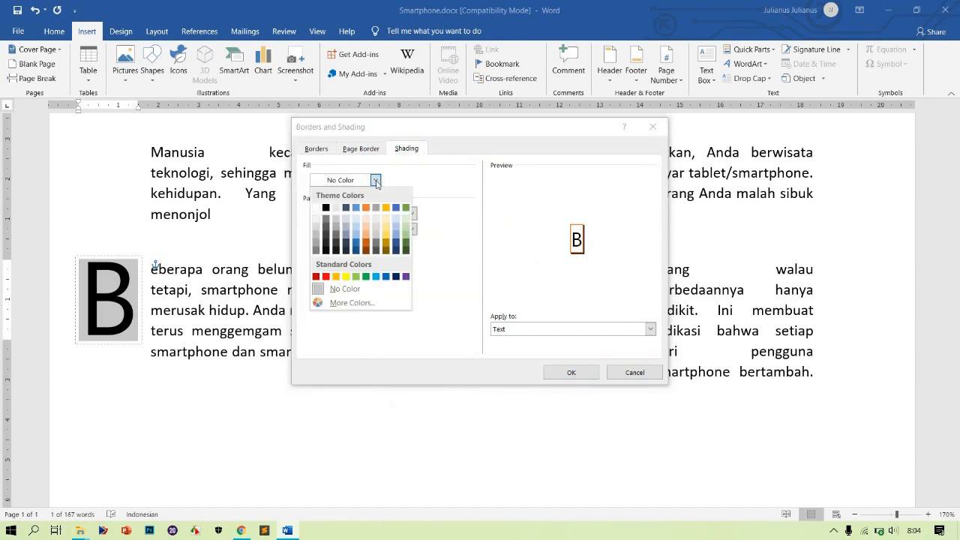
left_click(354, 231)
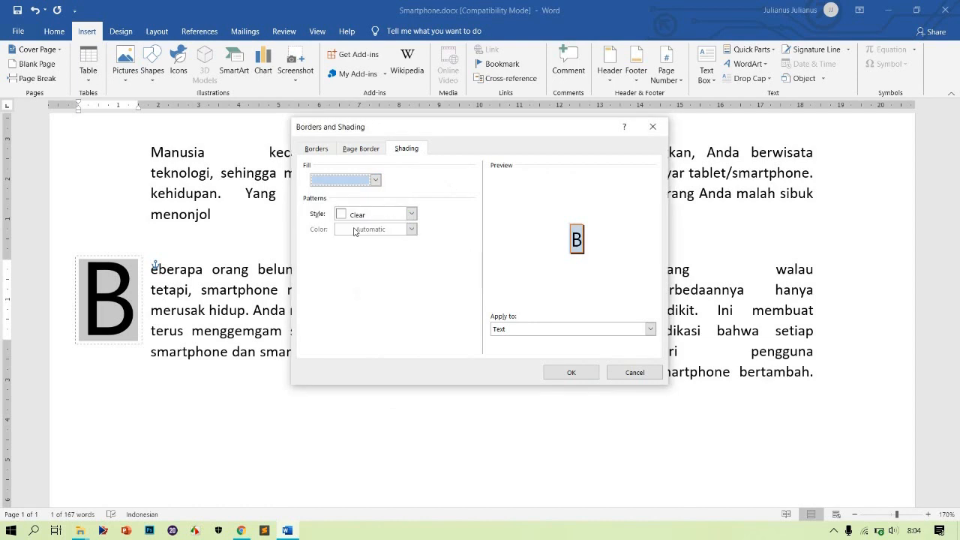
left_click(411, 215)
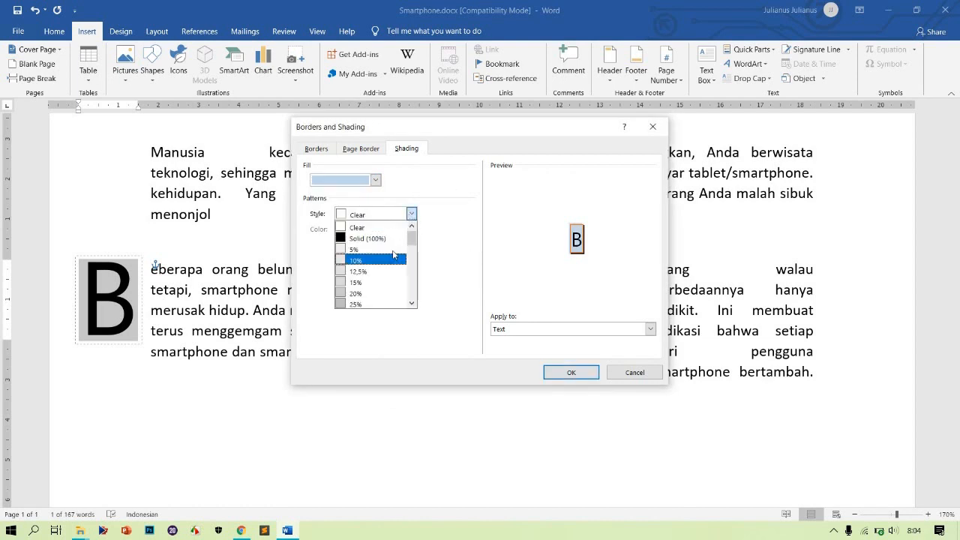
left_click(373, 283)
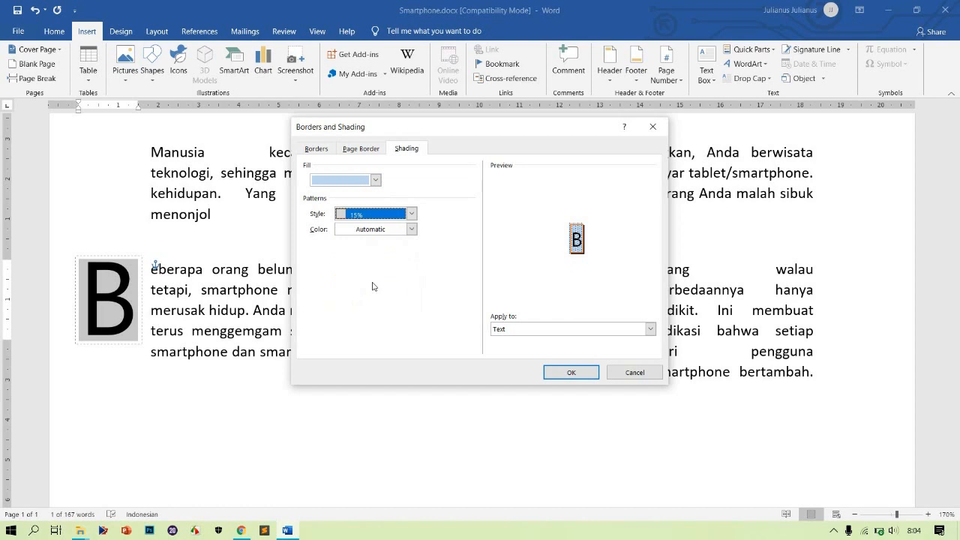
left_click(411, 214)
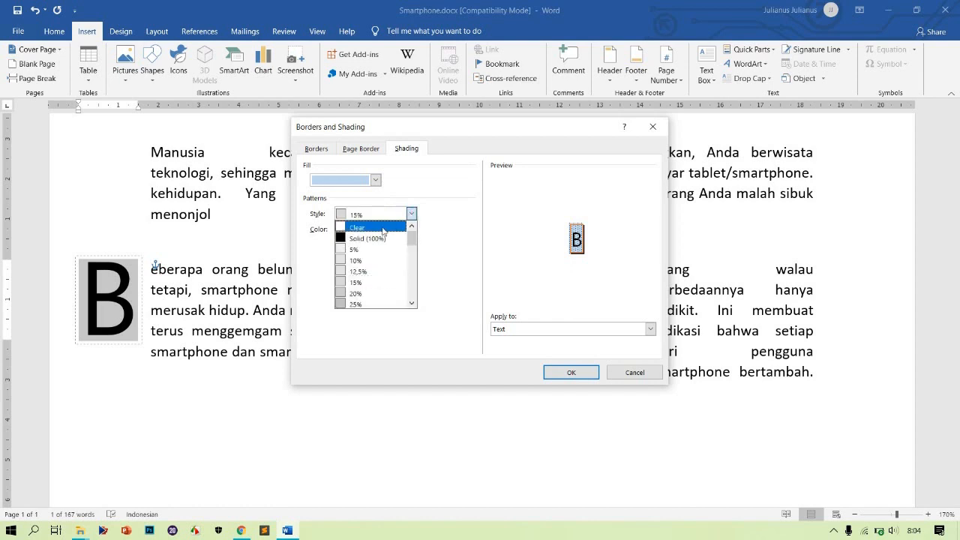
left_click(372, 225)
left_click(562, 372)
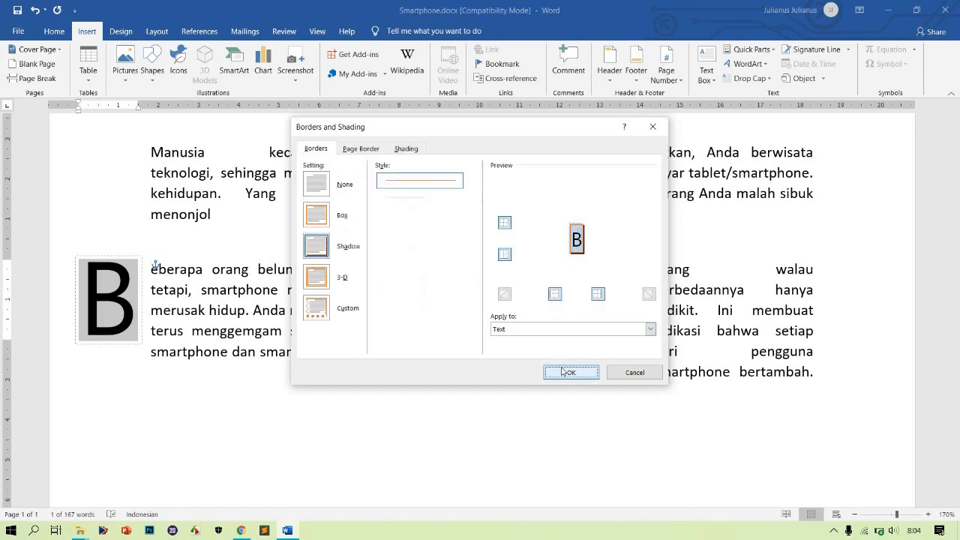
left_click(428, 347)
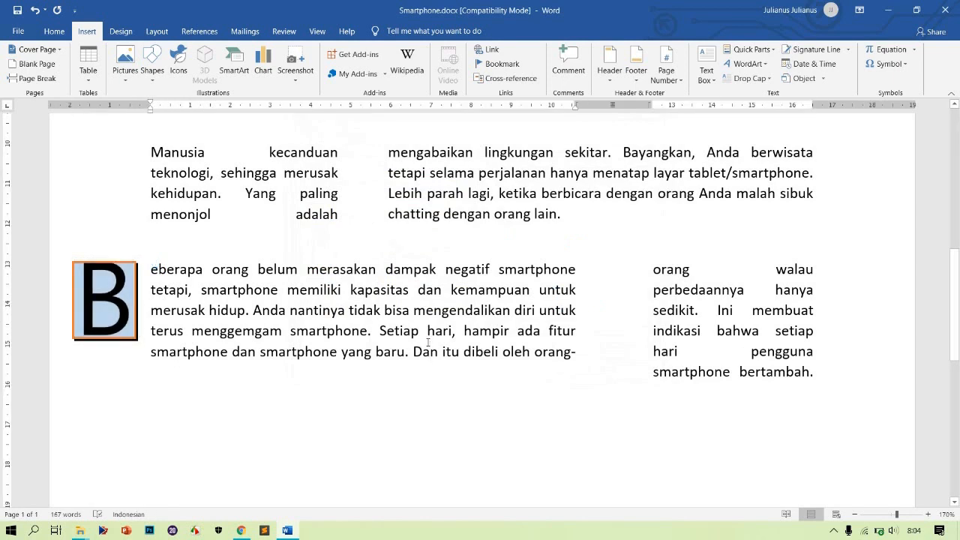
Apply a Box border setting to the S drop cap of the first paragraph
scroll(429, 342, "up", 6)
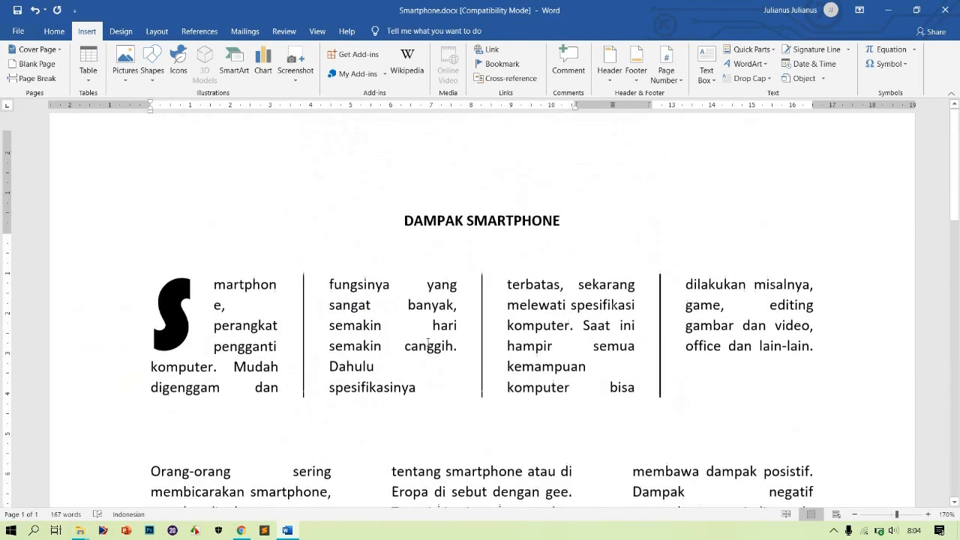
left_click(192, 298)
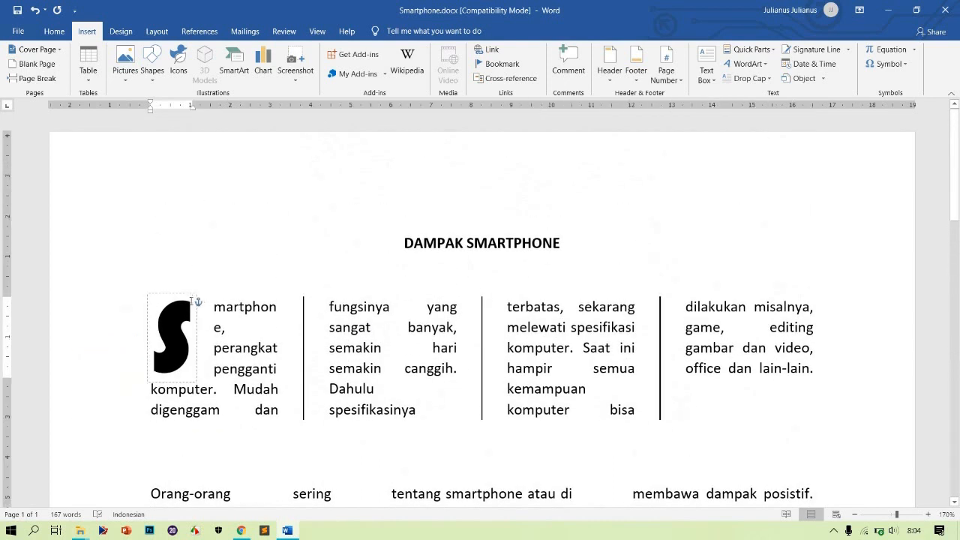
left_click(171, 295)
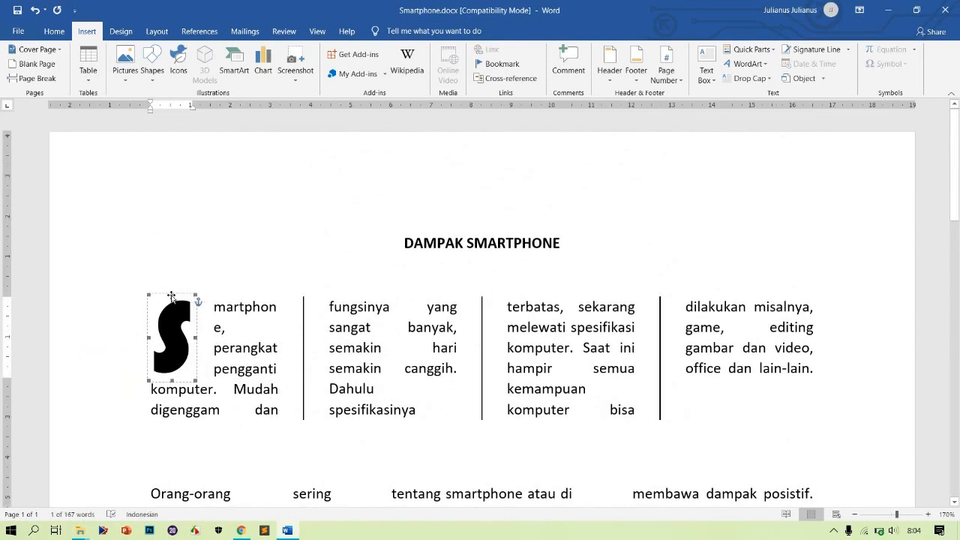
right_click(171, 295)
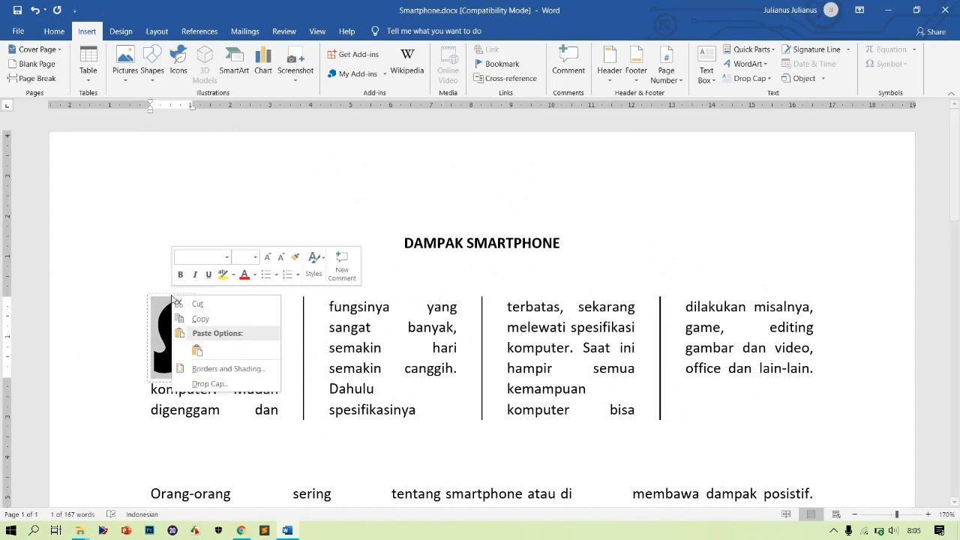
left_click(213, 369)
left_click(316, 150)
left_click(317, 215)
Give the S drop cap's box border a thick 3 pt line in red and apply it
scroll(450, 248, "down", 2)
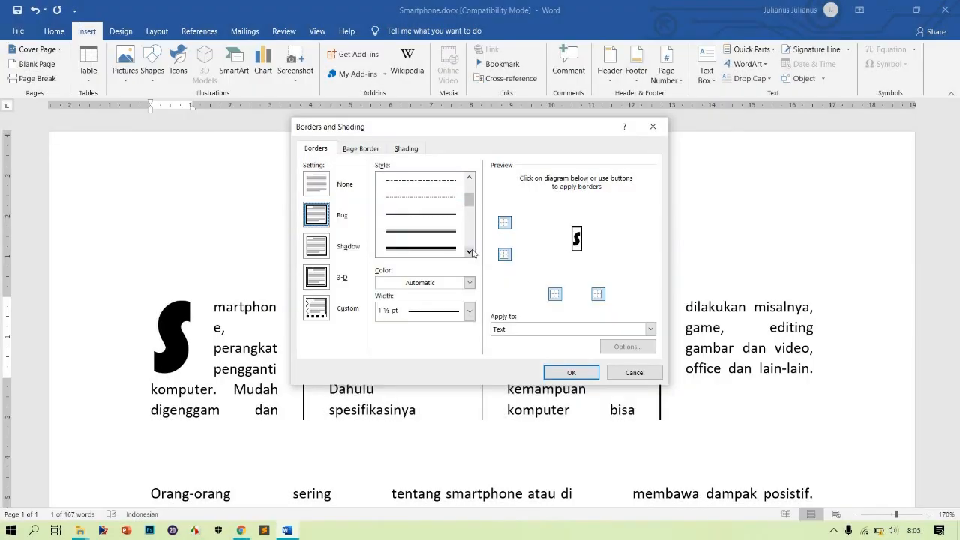
left_click(429, 249)
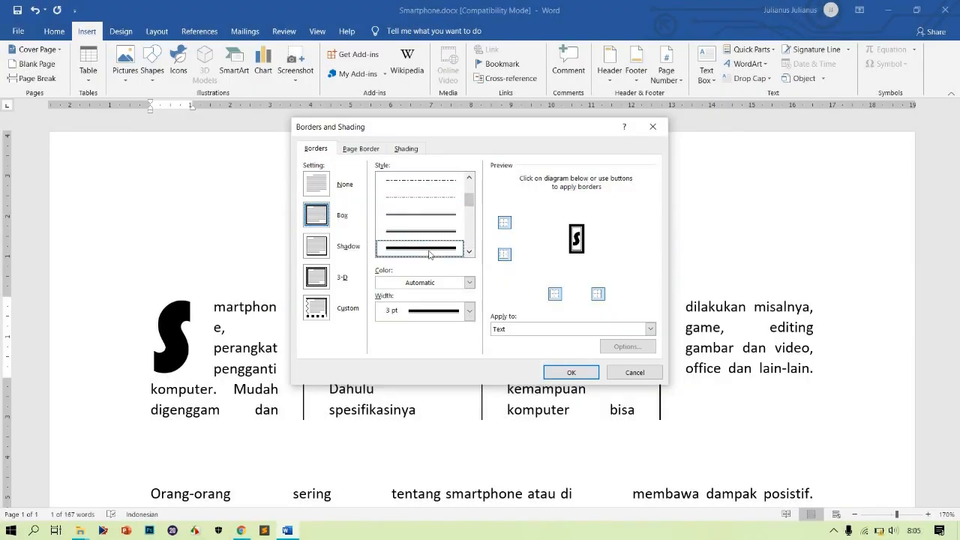
left_click(468, 282)
left_click(389, 405)
left_click(571, 372)
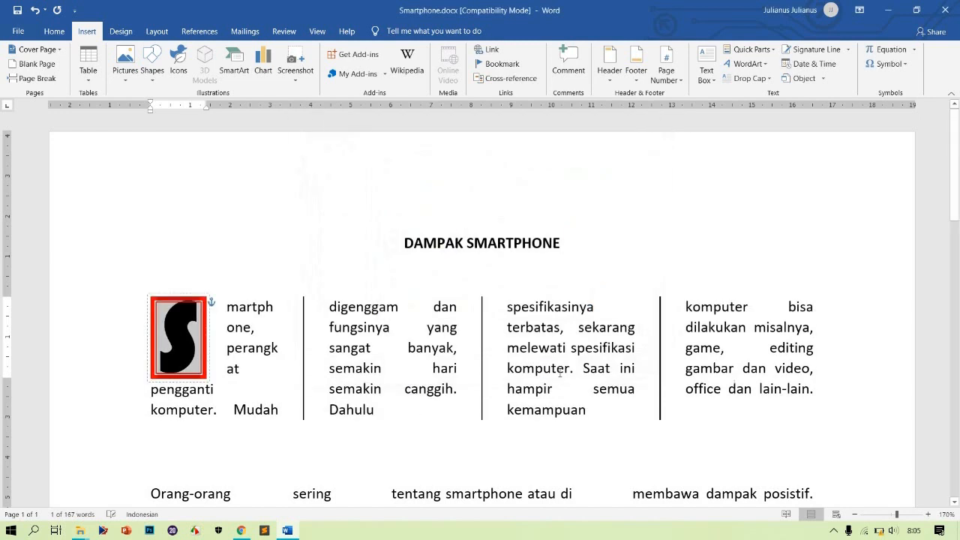
left_click(752, 388)
scroll(753, 405, "down", 2)
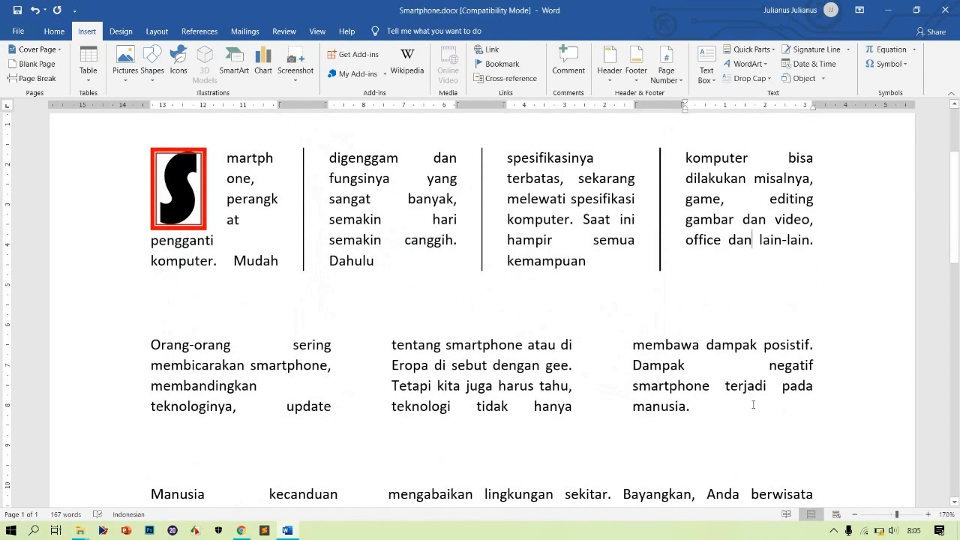